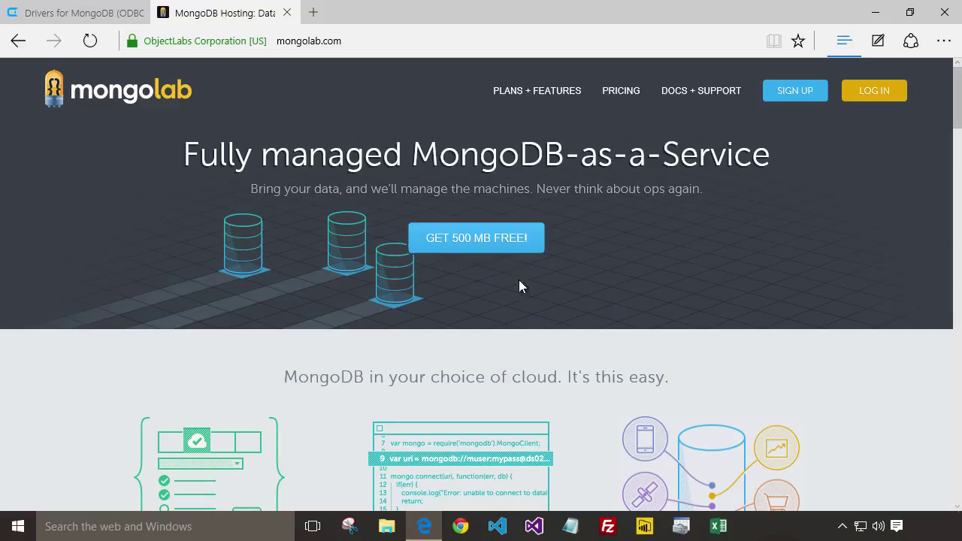
- Click GET 500 MB FREE! on the MongoLab home page to open the new-account signup form
{"action": "left_click", "coordinate": [497, 245]}
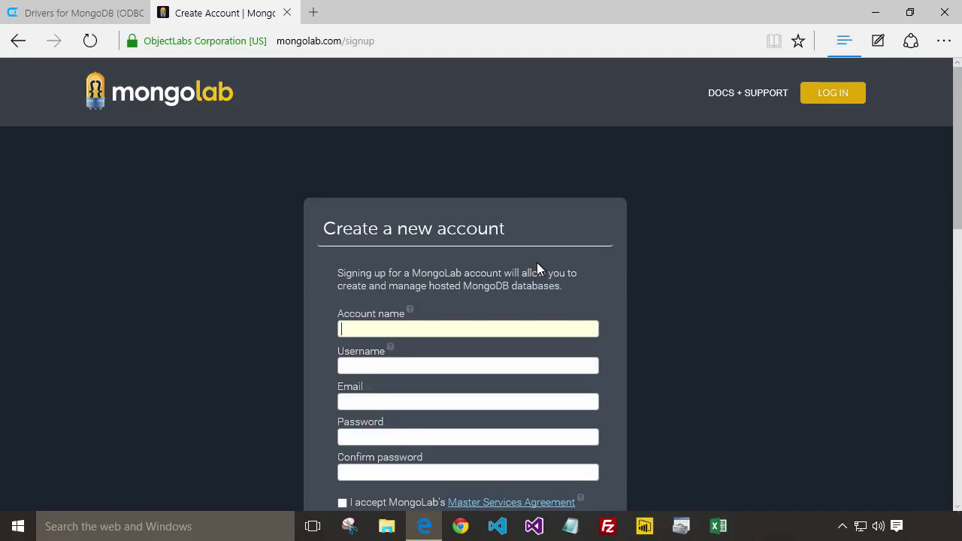
- Log in to MongoLab with the existing account's username and password
{"action": "left_click", "coordinate": [831, 95]}
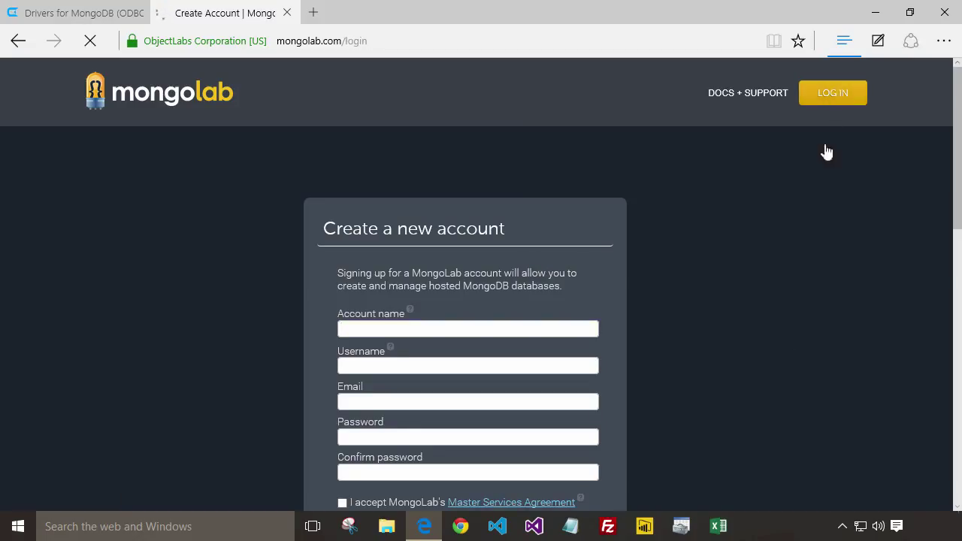
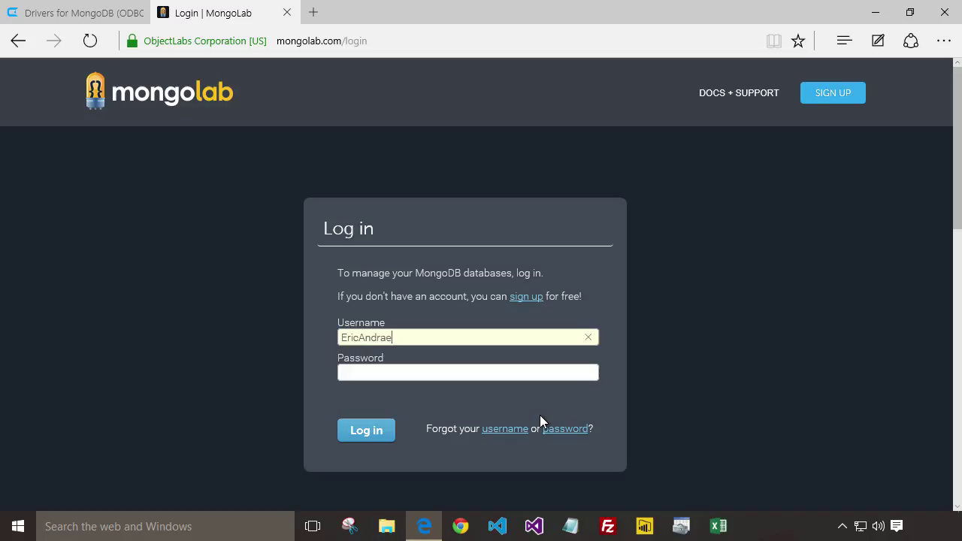
{"action": "key", "text": "Tab"}
{"action": "type", "text": "*************"}
{"action": "key", "text": "Return"}
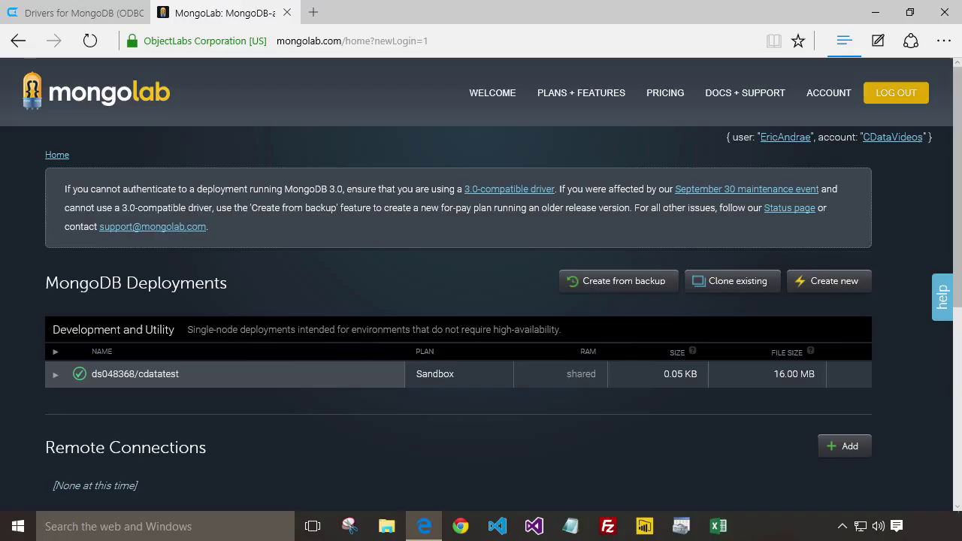
{"action": "left_click", "coordinate": [834, 283]}
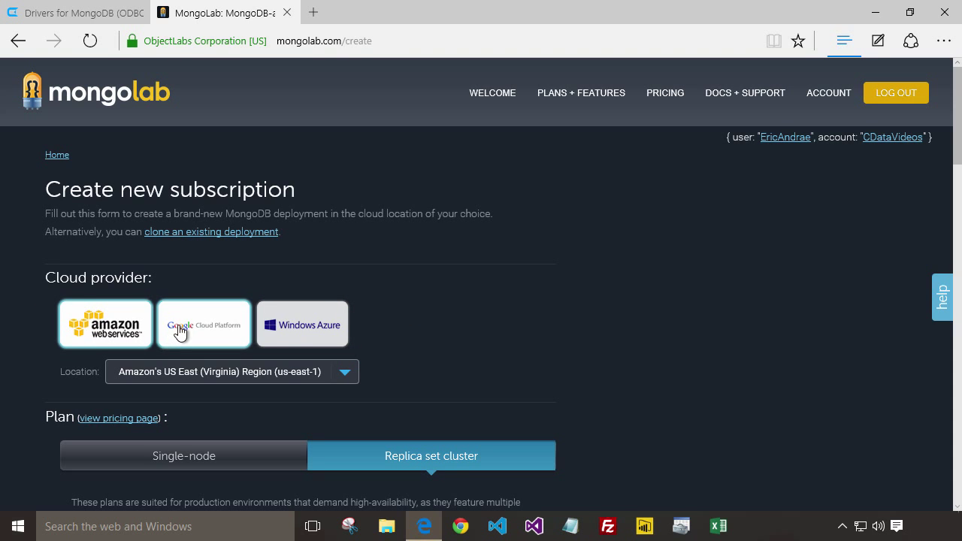
{"action": "scroll", "coordinate": [315, 335], "scroll_direction": "down", "scroll_amount": 5}
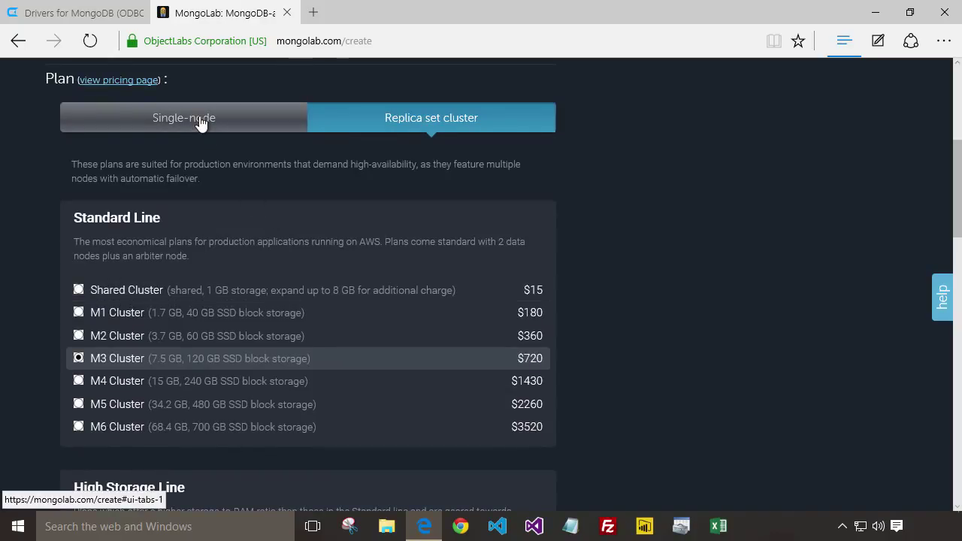
{"action": "left_click", "coordinate": [200, 124]}
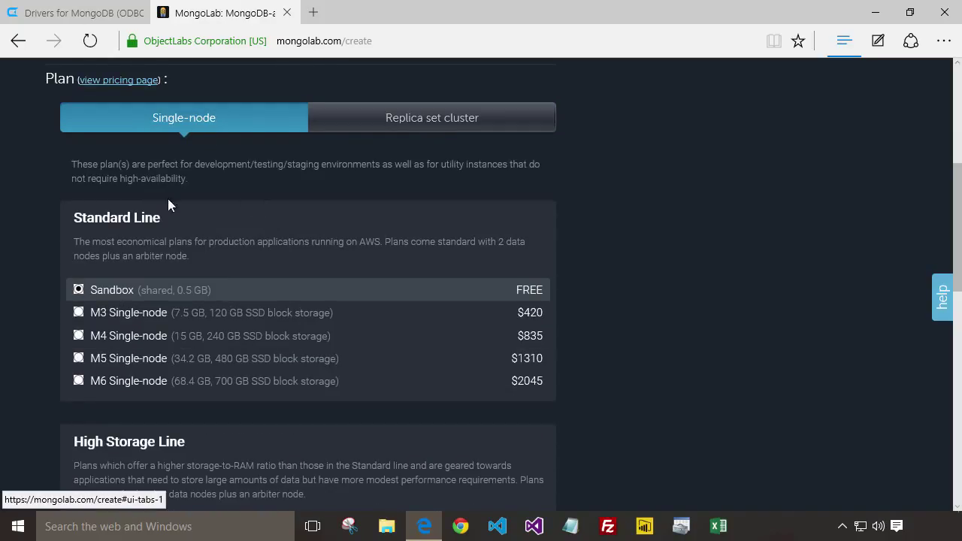
{"action": "left_click", "coordinate": [127, 291]}
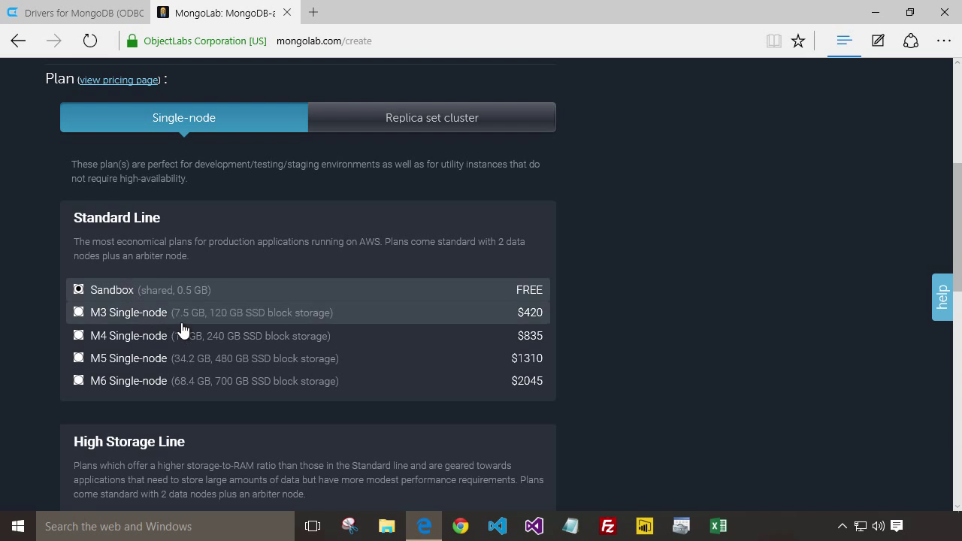
{"action": "scroll", "coordinate": [128, 293], "scroll_direction": "down", "scroll_amount": 5}
{"action": "left_click", "coordinate": [75, 282]}
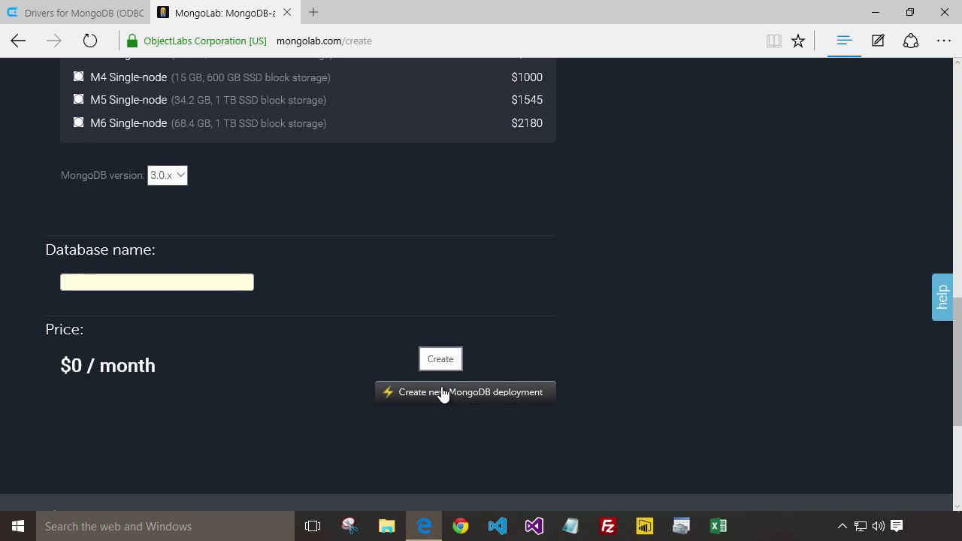
{"action": "scroll", "coordinate": [579, 347], "scroll_direction": "up", "scroll_amount": 10}
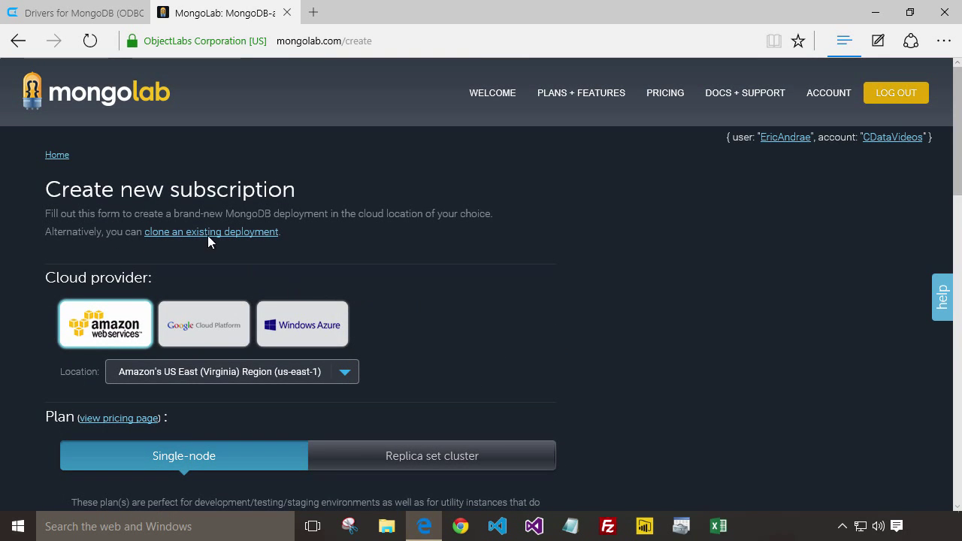
{"action": "left_click", "coordinate": [50, 156]}
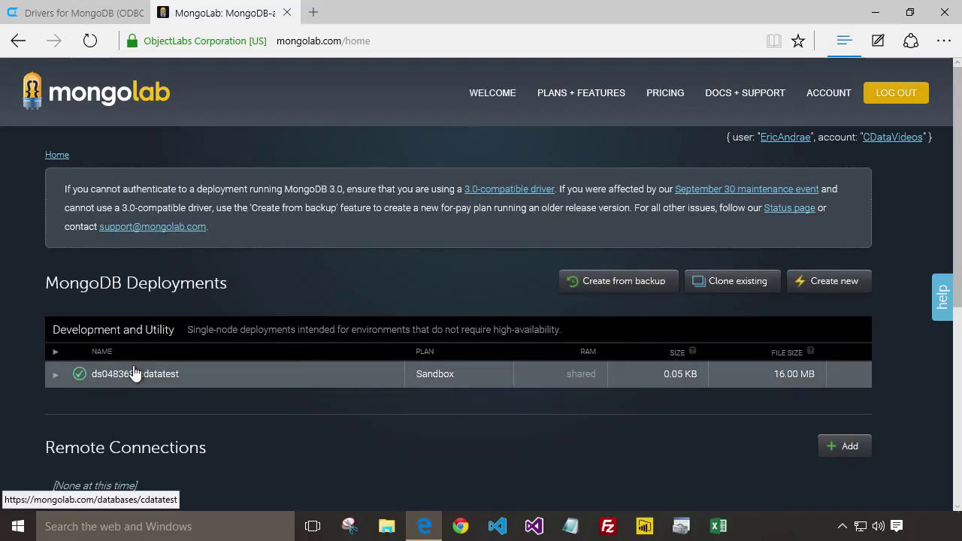
- Create an empty collection named 'restaurants' in the ds048368/cdatatest database
{"action": "left_click", "coordinate": [132, 374]}
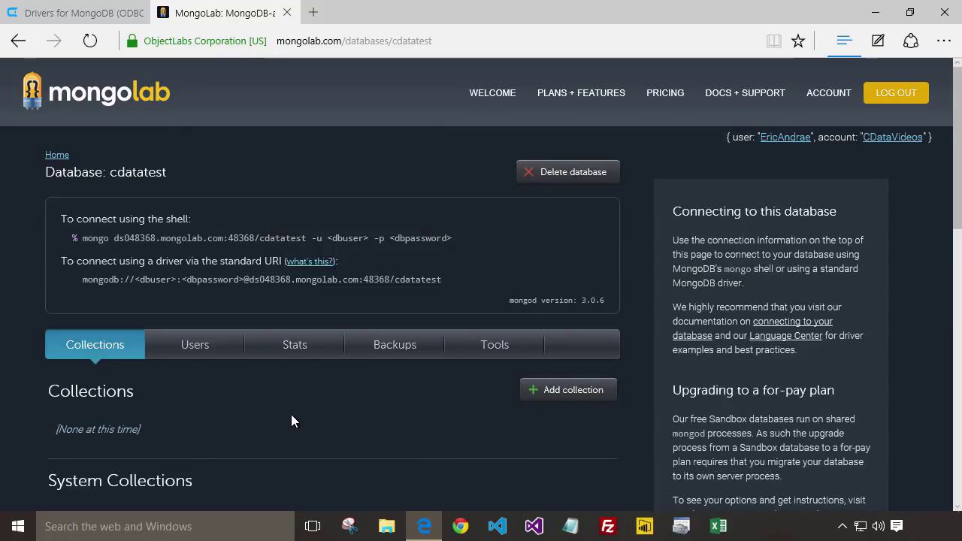
{"action": "left_click", "coordinate": [570, 389]}
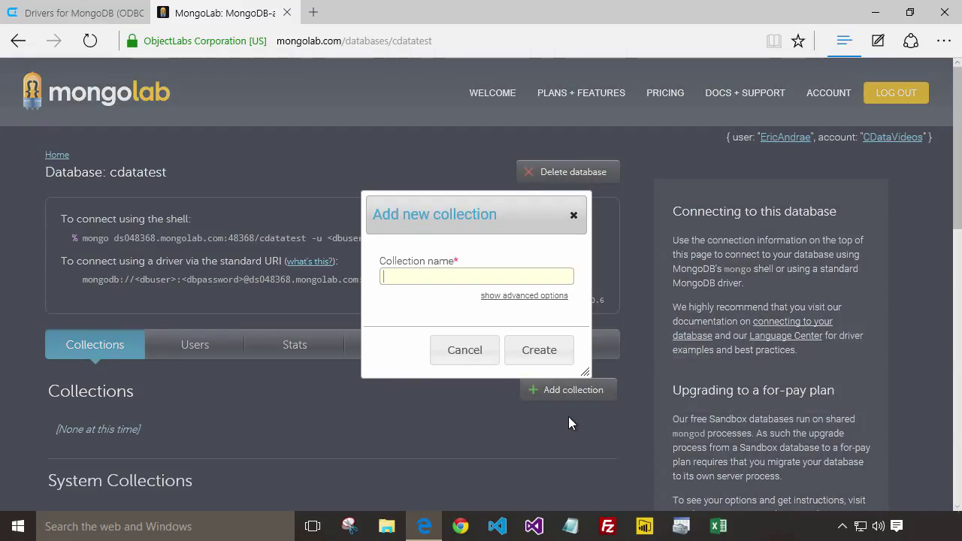
{"action": "type", "text": "restaurants"}
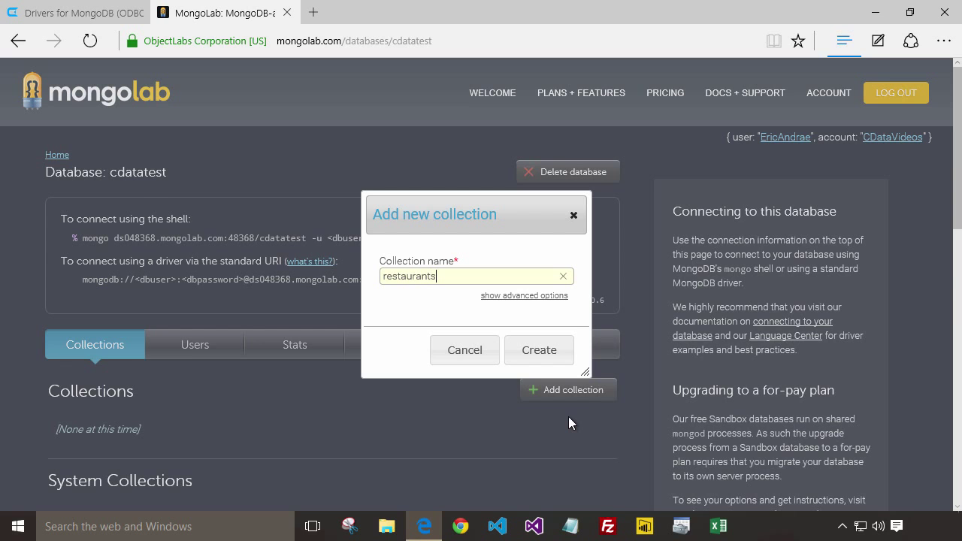
{"action": "key", "text": "Return"}
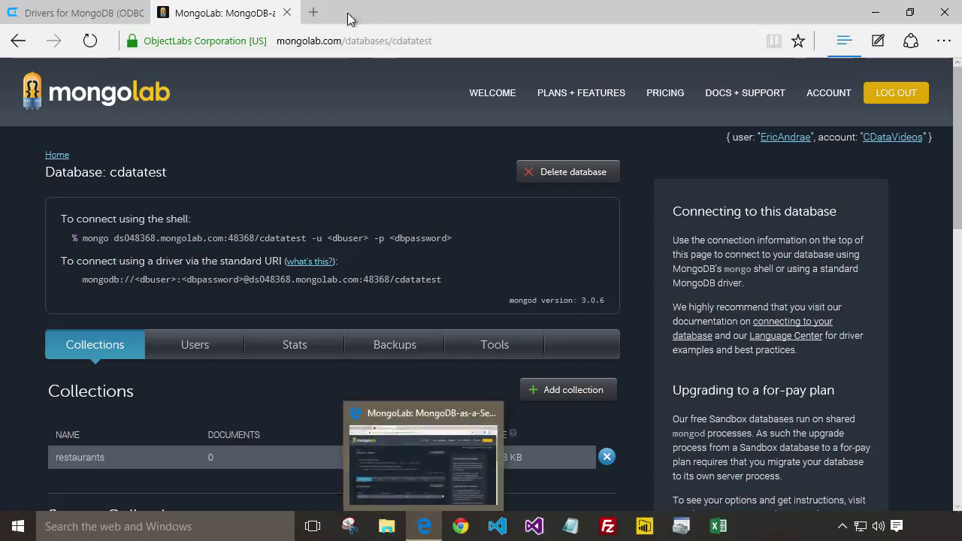
- Go to mongodb.org in a new browser tab
{"action": "left_click", "coordinate": [314, 12]}
{"action": "type", "text": "mongo"}
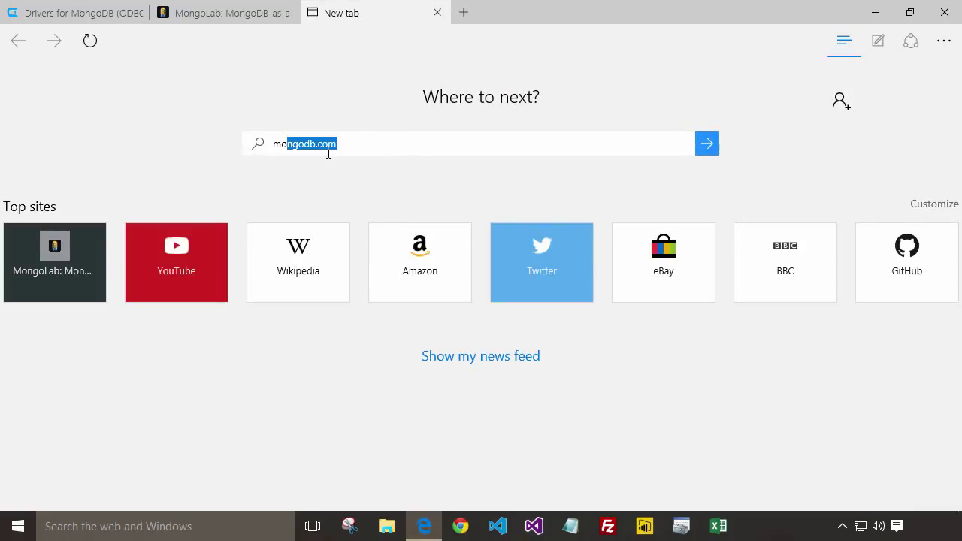
{"action": "type", "text": "db.org/"}
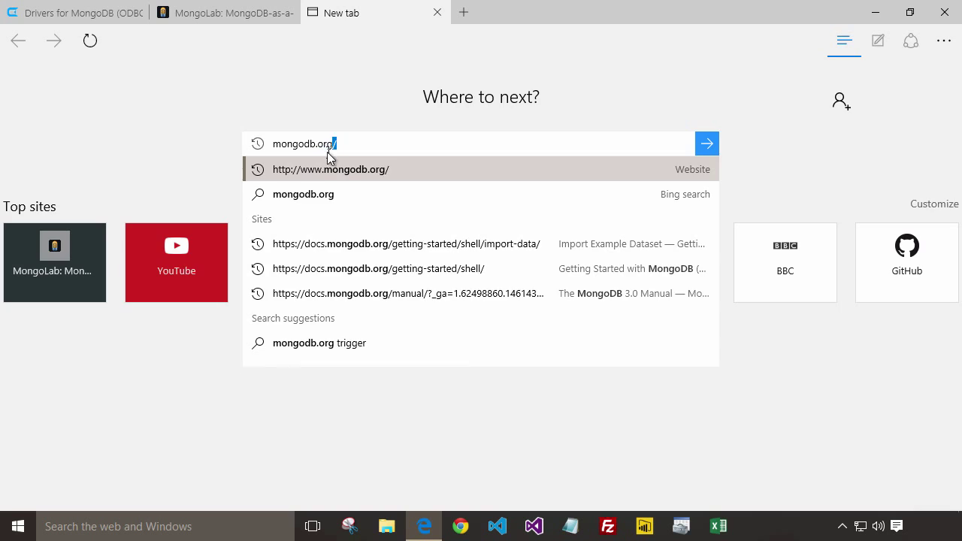
{"action": "key", "text": "Return"}
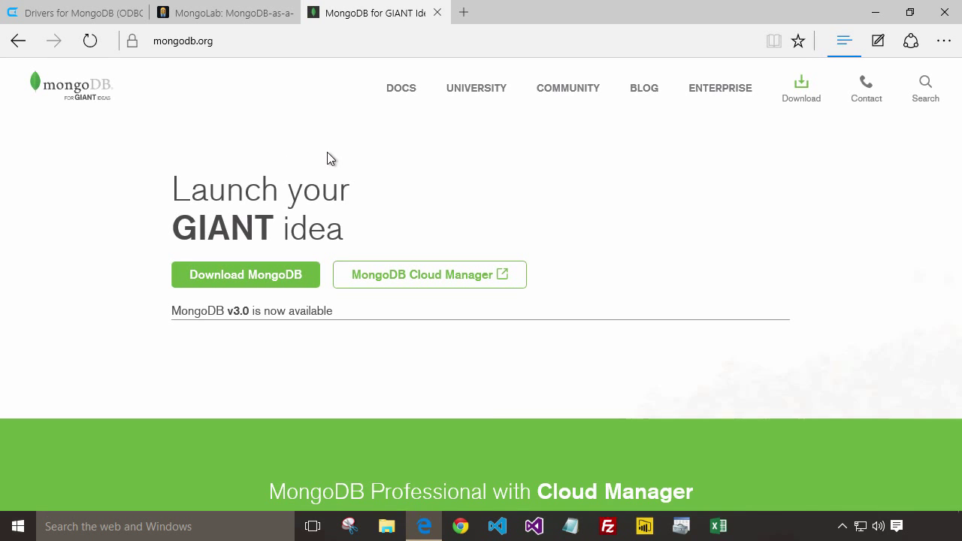
- Open the raw restaurants dataset.json from the Import Example Dataset guide and select its first line
{"action": "left_click", "coordinate": [401, 88]}
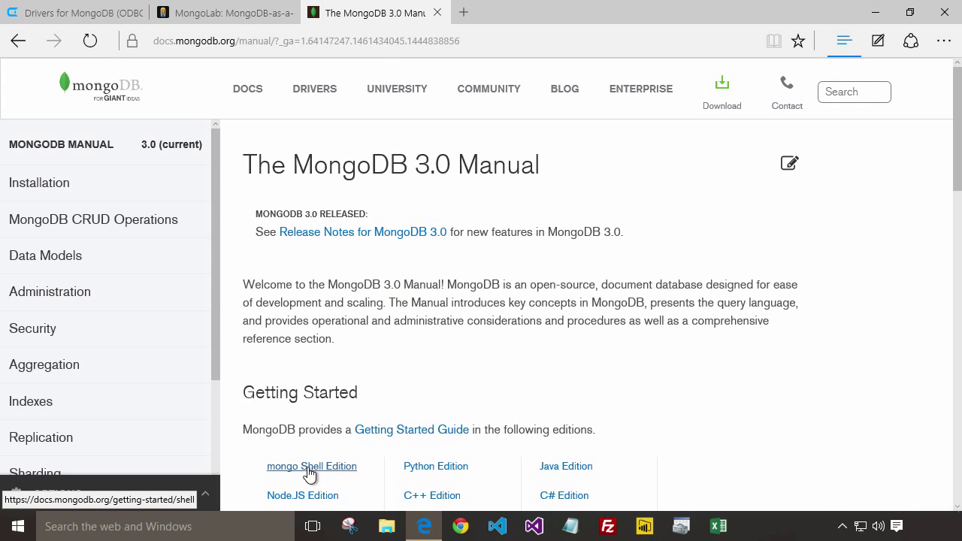
{"action": "left_click", "coordinate": [309, 468]}
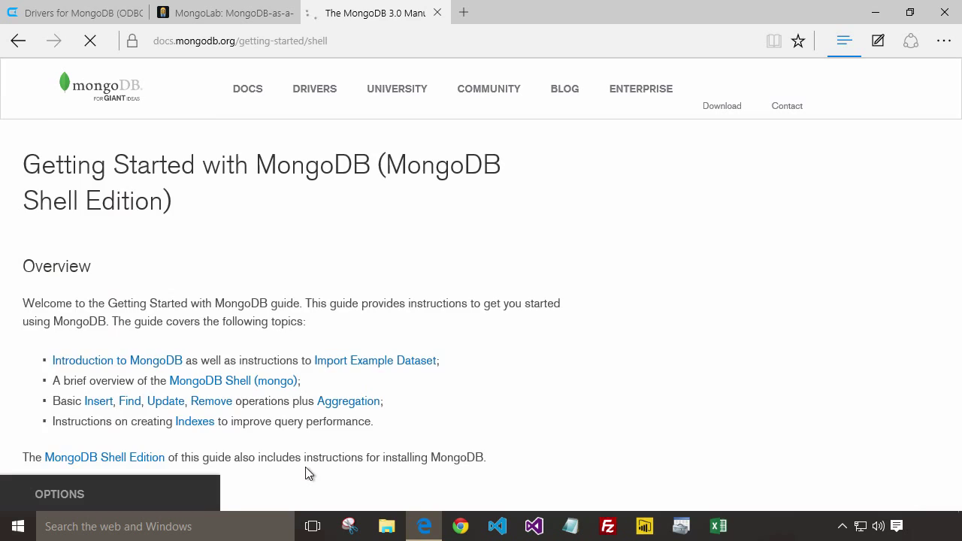
{"action": "left_click", "coordinate": [65, 258]}
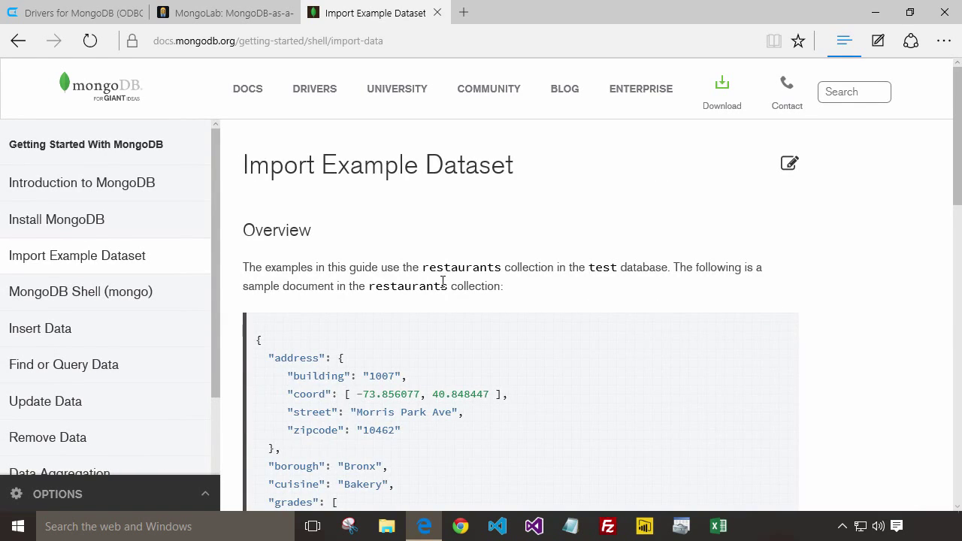
{"action": "scroll", "coordinate": [444, 278], "scroll_direction": "down", "scroll_amount": 9}
{"action": "left_click", "coordinate": [508, 270]}
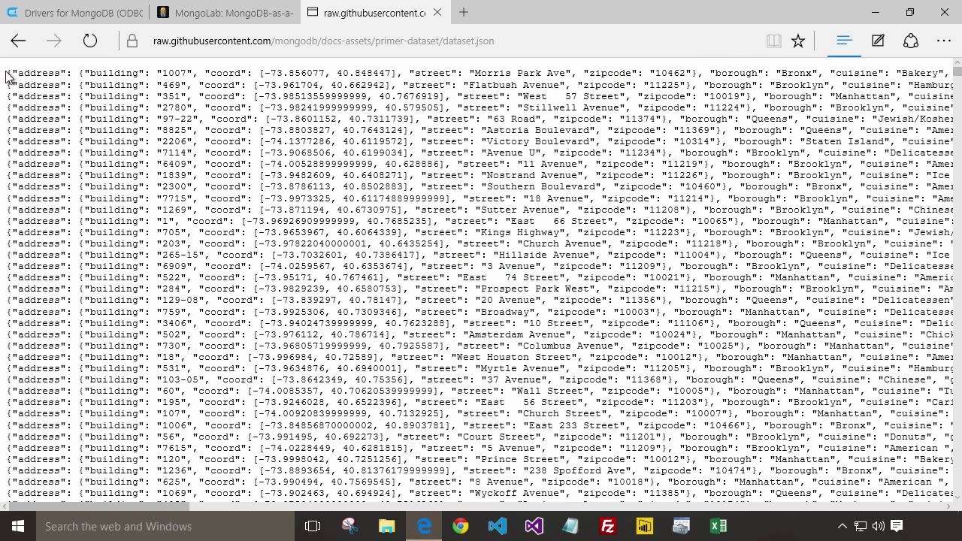
{"action": "left_click_drag", "start_coordinate": [8, 73], "coordinate": [6, 79]}
{"action": "key", "text": "ctrl+c"}
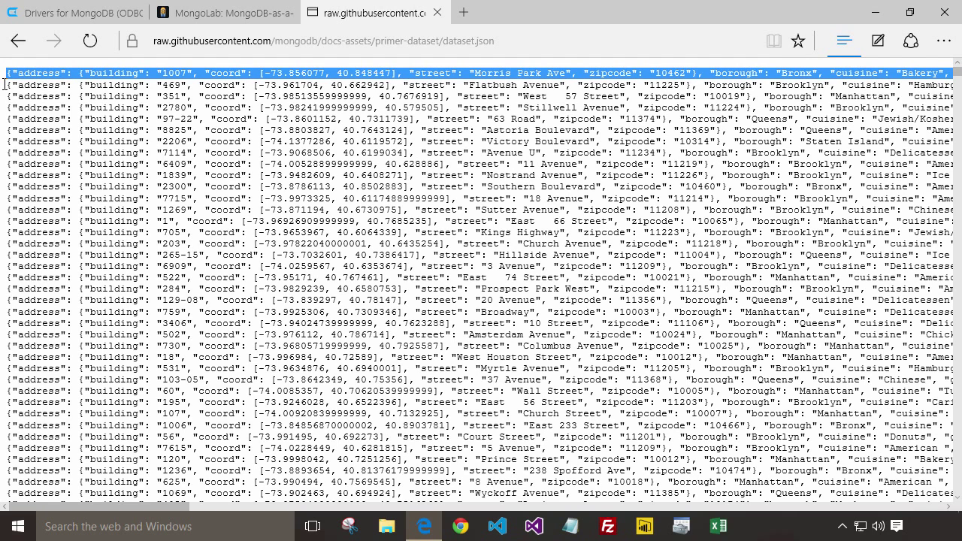
- Replace the empty {} with the pasted restaurant JSON and create the documents in restaurants
{"action": "left_click", "coordinate": [235, 17]}
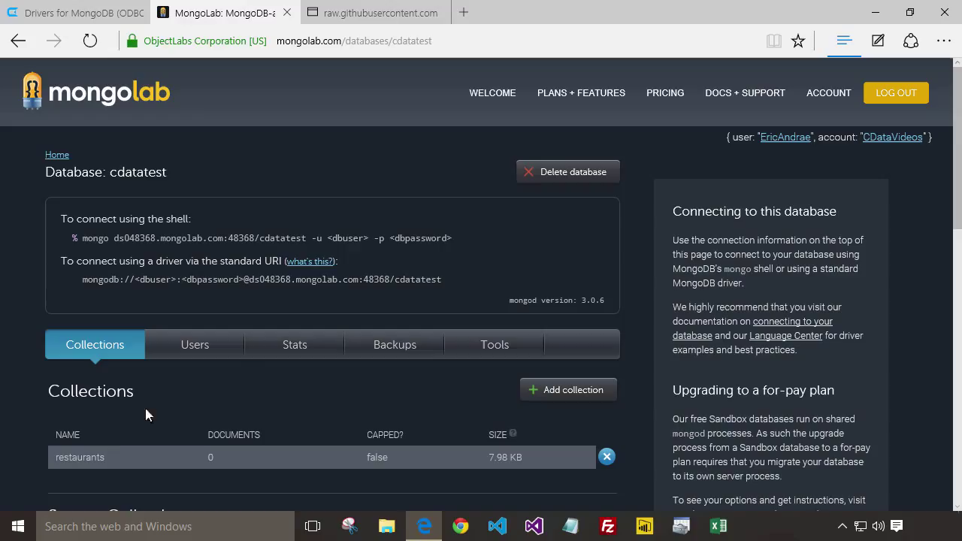
{"action": "left_click", "coordinate": [142, 460]}
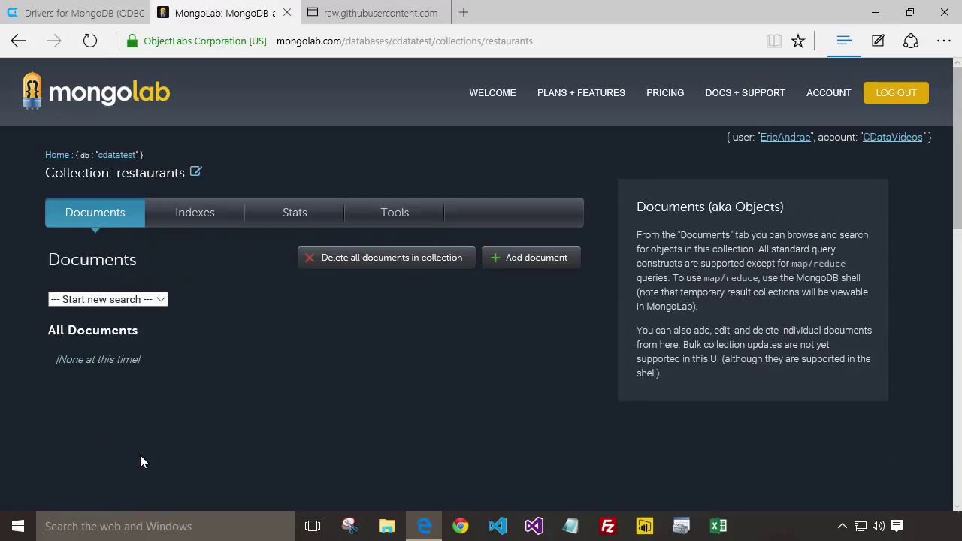
{"action": "left_click", "coordinate": [536, 263]}
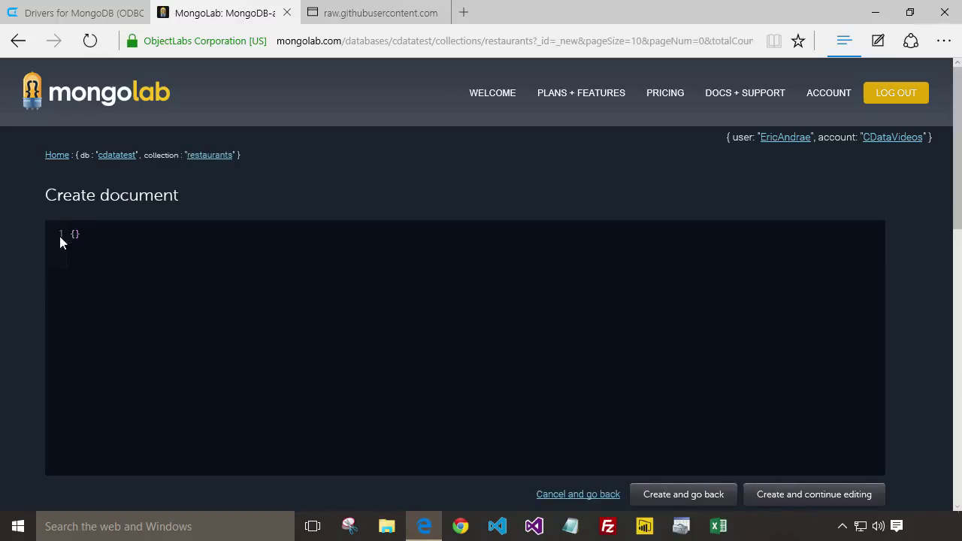
{"action": "left_click_drag", "start_coordinate": [63, 234], "coordinate": [86, 234]}
{"action": "key", "text": "ctrl+v"}
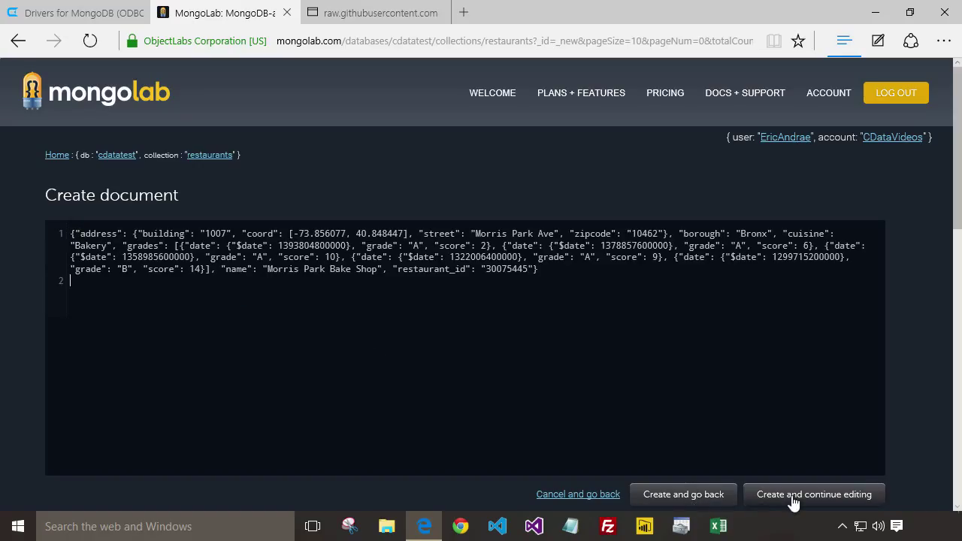
{"action": "left_click", "coordinate": [777, 500]}
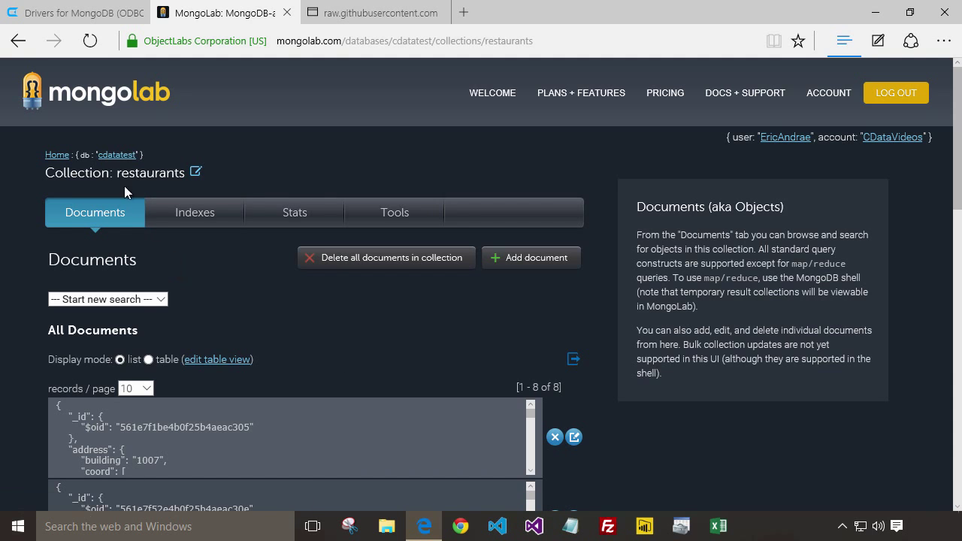
- Add database user 'user1' to cdatatest, entering and confirming its password
{"action": "left_click", "coordinate": [118, 155]}
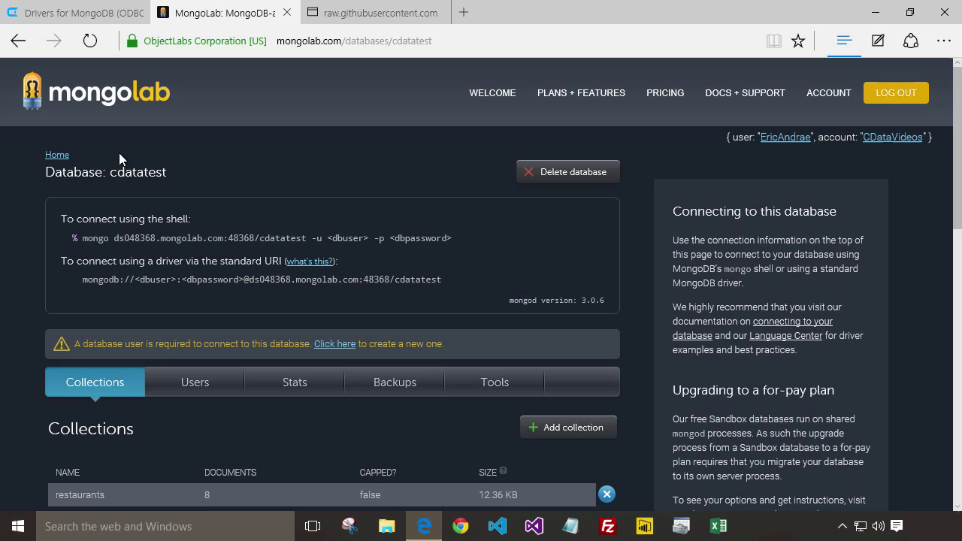
{"action": "left_click", "coordinate": [198, 385]}
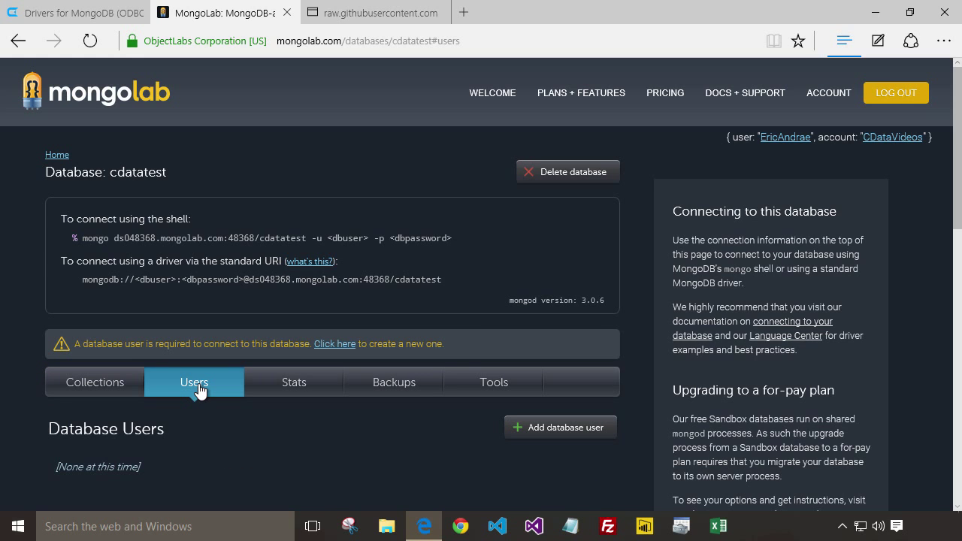
{"action": "left_click", "coordinate": [566, 428]}
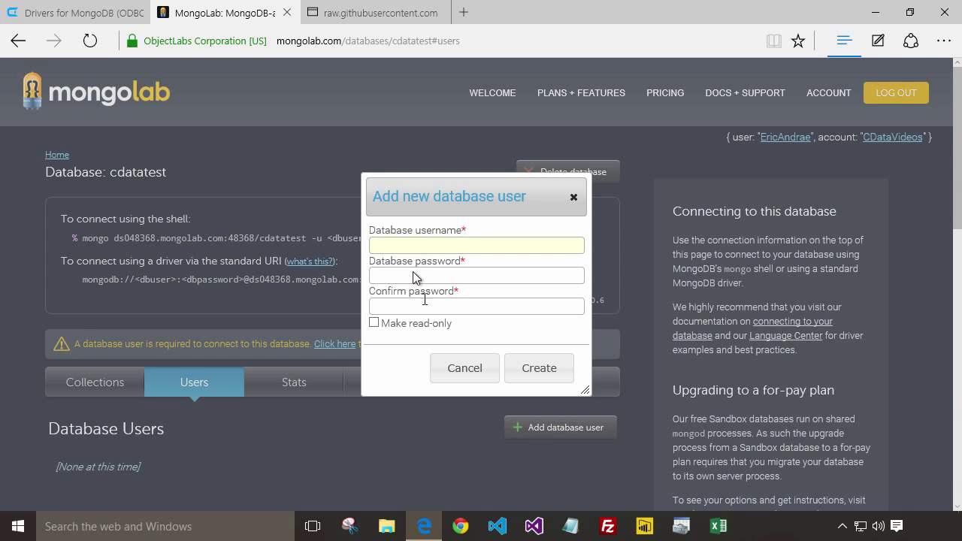
{"action": "type", "text": "user1"}
{"action": "key", "text": "Tab"}
{"action": "type", "text": "•••••••••"}
{"action": "key", "text": "Tab"}
{"action": "type", "text": "•••••••••"}
{"action": "left_click", "coordinate": [532, 372]}
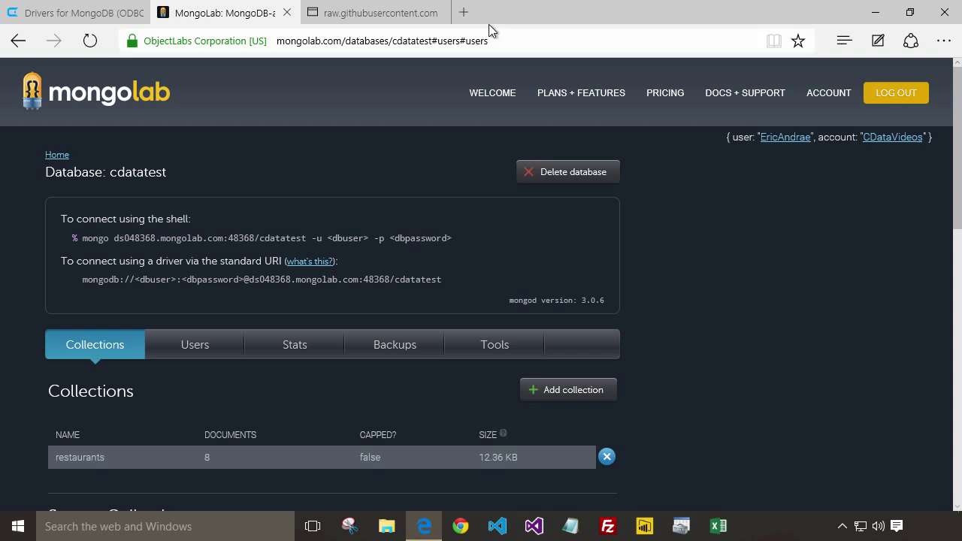
- Go to cdata.com in a new browser tab
{"action": "left_click", "coordinate": [464, 13]}
{"action": "type", "text": "cdata.com"}
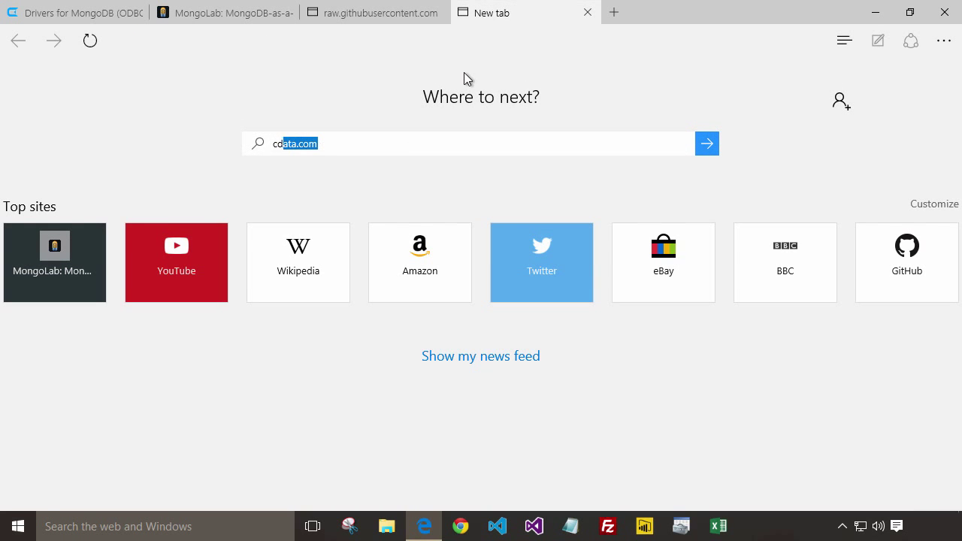
{"action": "key", "text": "Return"}
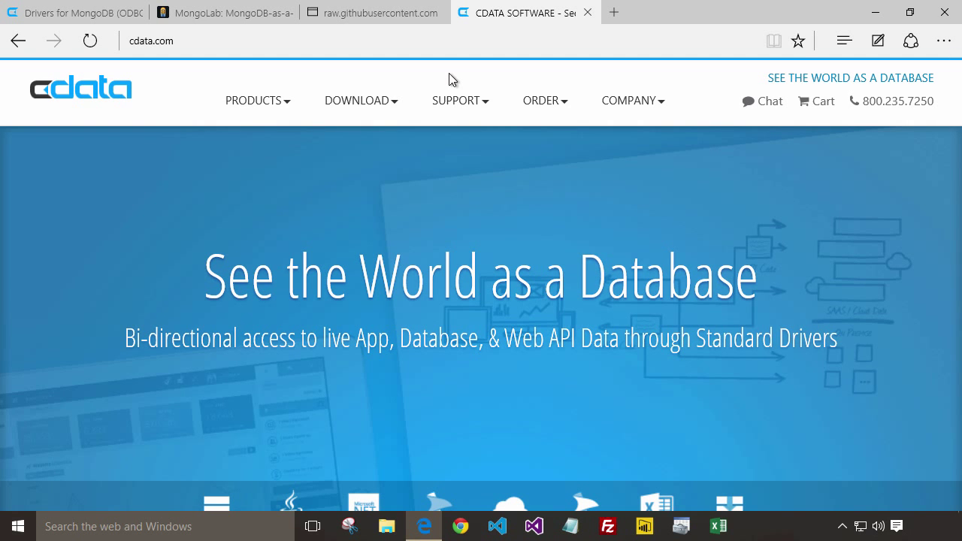
- Browse Products > ODBC by category and open the MongoDB driver page
{"action": "mouse_move", "coordinate": [255, 101]}
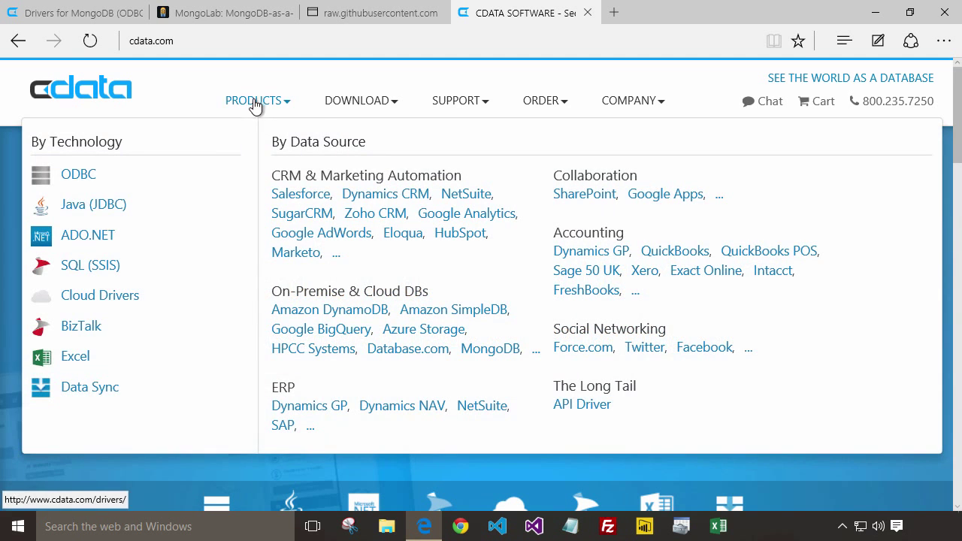
{"action": "left_click", "coordinate": [73, 175]}
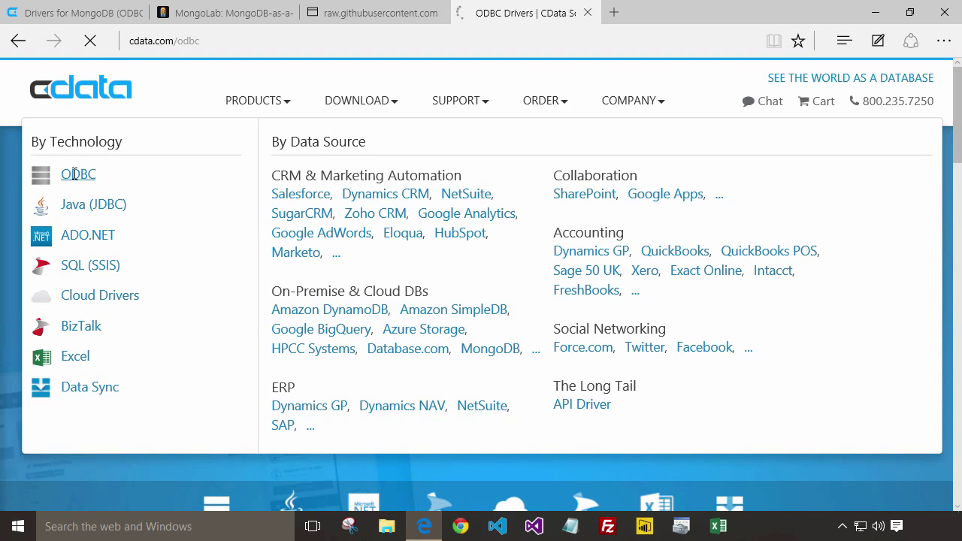
{"action": "scroll", "coordinate": [183, 299], "scroll_direction": "down", "scroll_amount": 3}
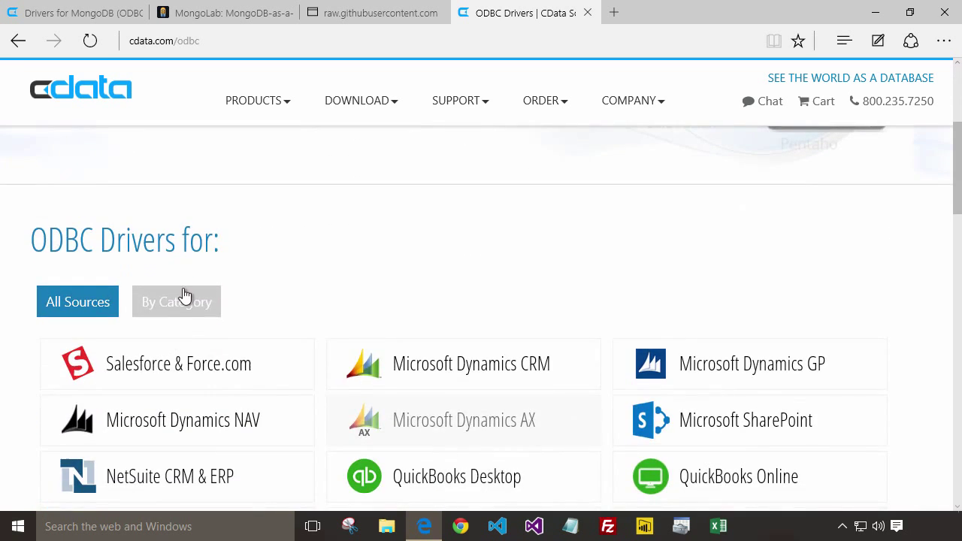
{"action": "left_click", "coordinate": [178, 302]}
{"action": "scroll", "coordinate": [475, 317], "scroll_direction": "down", "scroll_amount": 15}
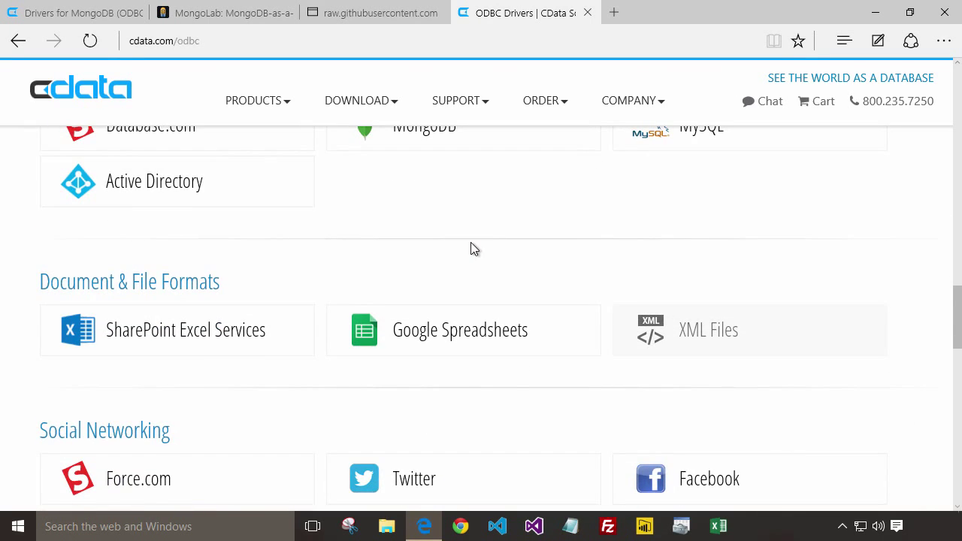
{"action": "scroll", "coordinate": [471, 248], "scroll_direction": "up", "scroll_amount": 2}
{"action": "left_click", "coordinate": [435, 265]}
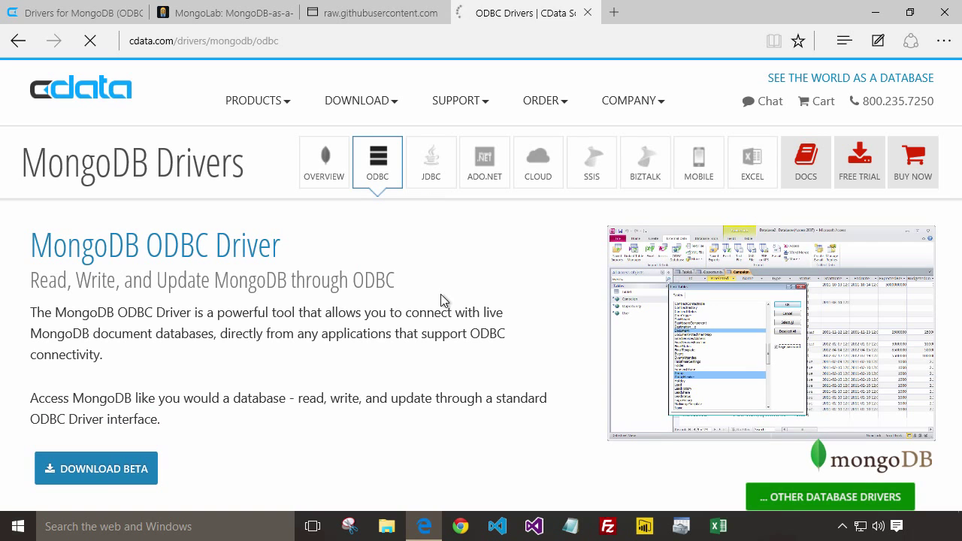
- Choose the Free Trial beta download for Windows Setup (.exe)
{"action": "left_click", "coordinate": [864, 170]}
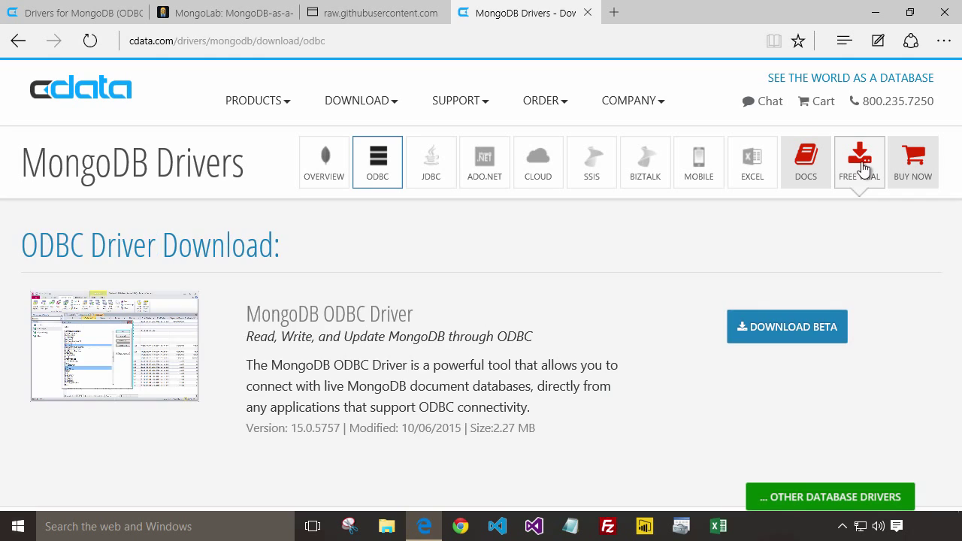
{"action": "left_click", "coordinate": [797, 327]}
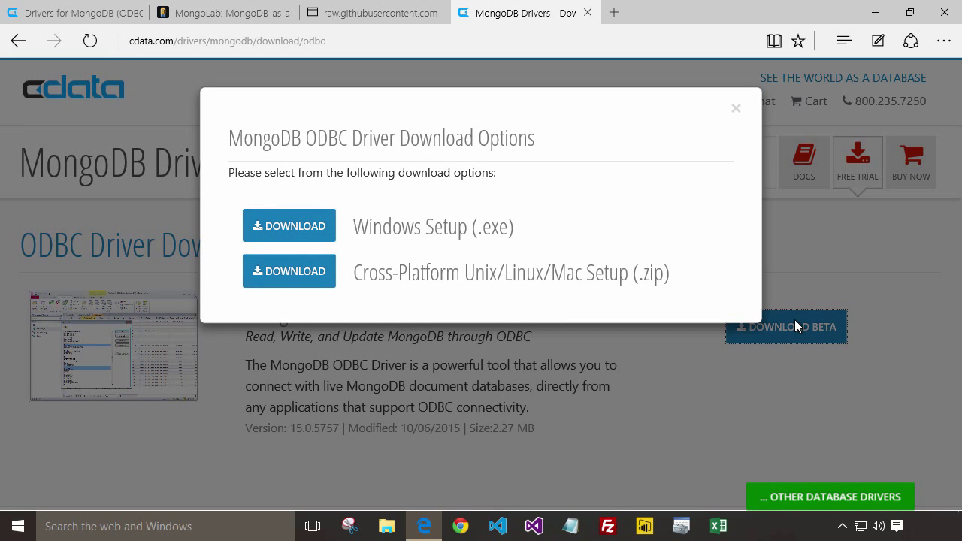
{"action": "left_click", "coordinate": [278, 222]}
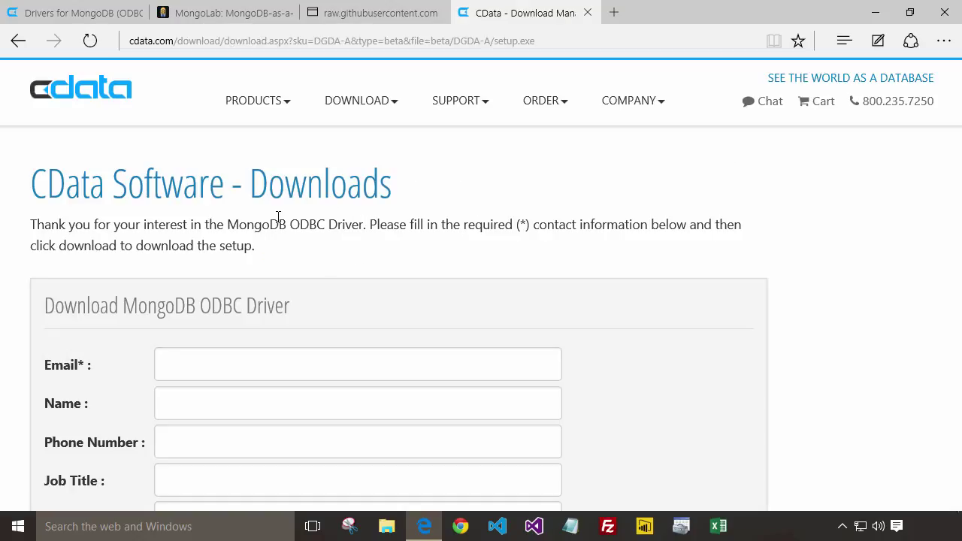
- Fill in the required e-mail, download MongoDBODBCDriver.exe and run it
{"action": "left_click", "coordinate": [249, 373]}
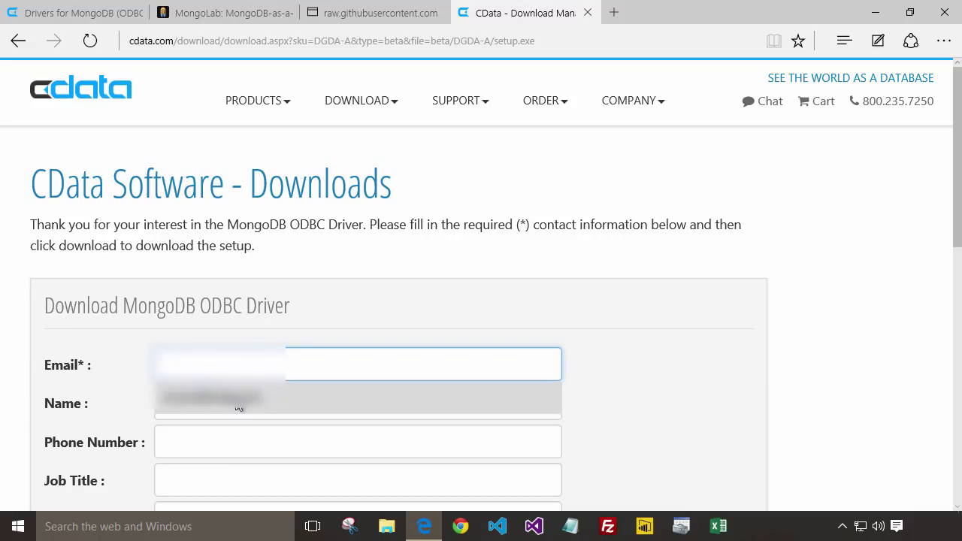
{"action": "left_click", "coordinate": [236, 398]}
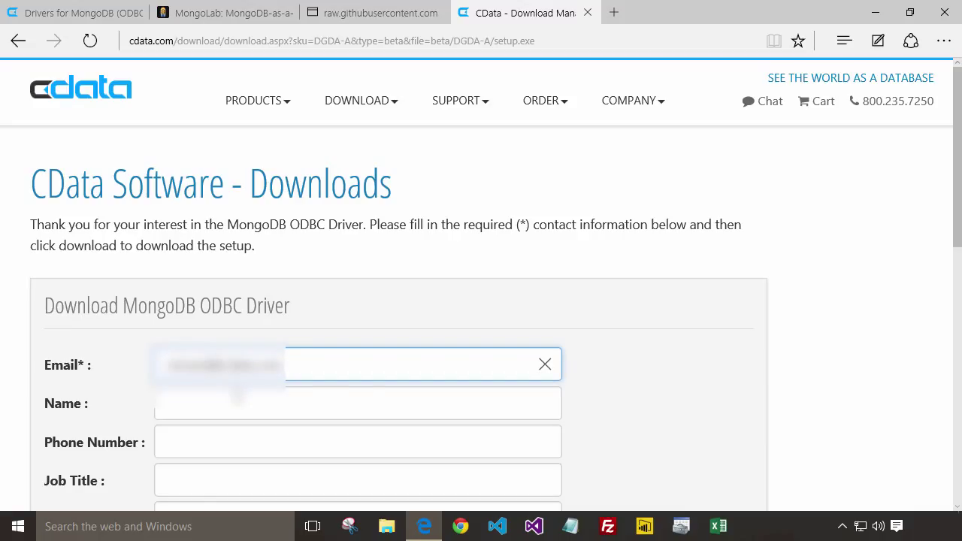
{"action": "scroll", "coordinate": [581, 464], "scroll_direction": "down", "scroll_amount": 4}
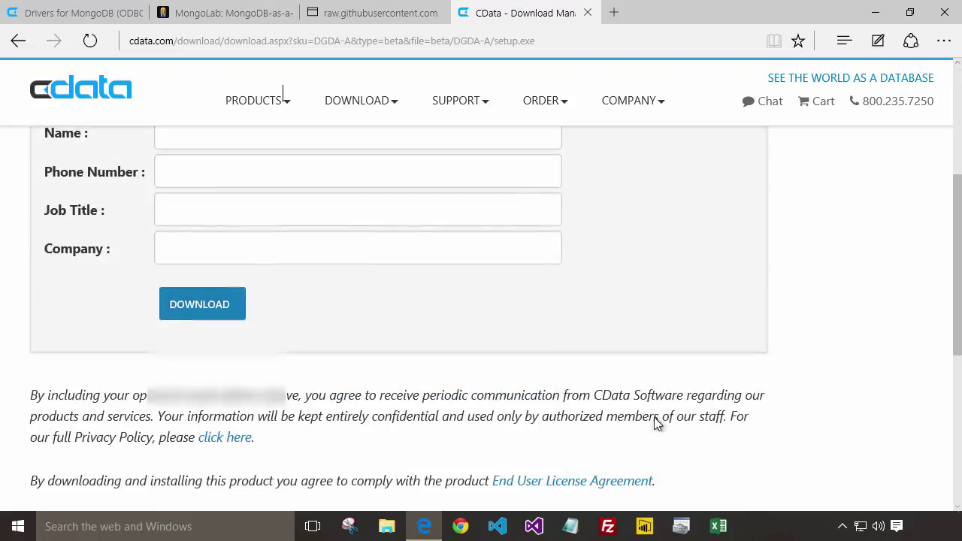
{"action": "left_click", "coordinate": [216, 306]}
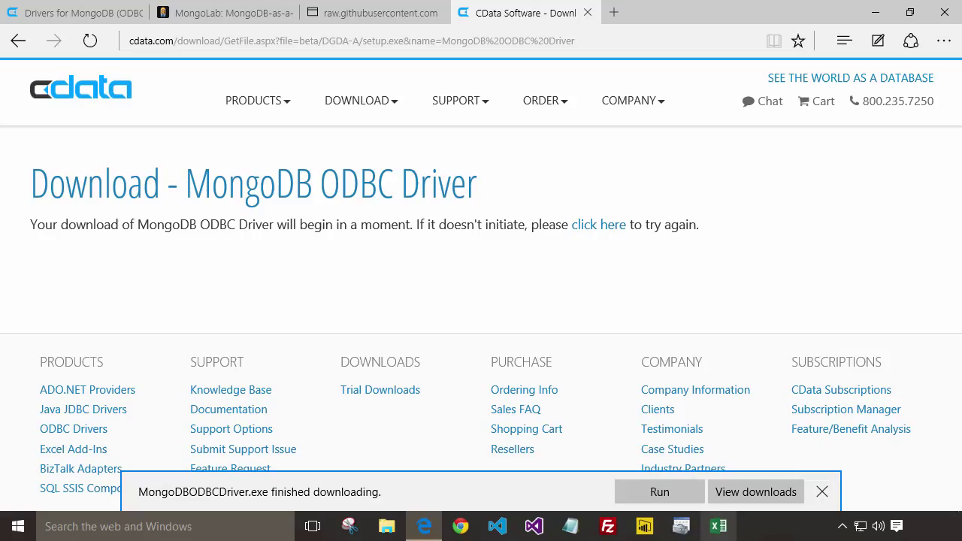
{"action": "left_click", "coordinate": [669, 493]}
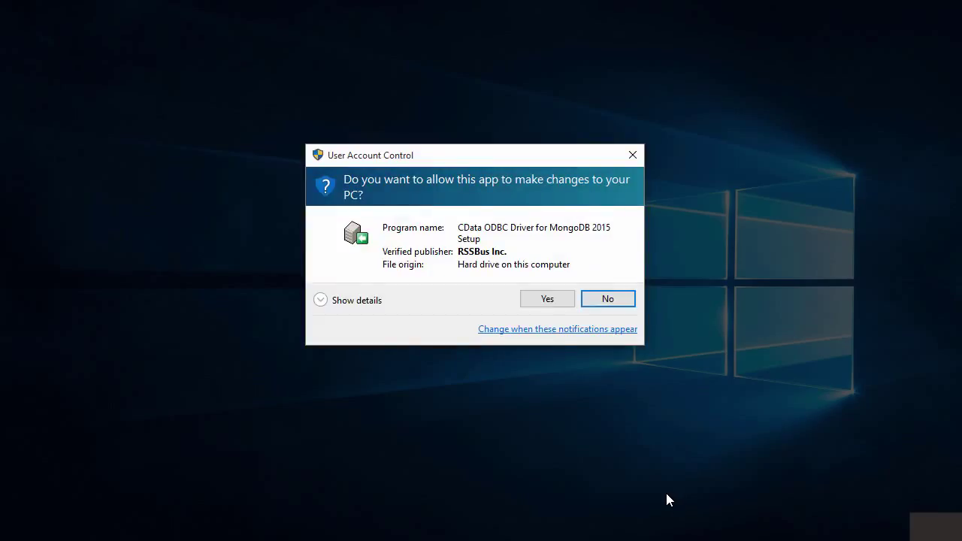
- Allow the installer and accept the license, default location, all components and Start Menu folder
{"action": "left_click", "coordinate": [558, 300]}
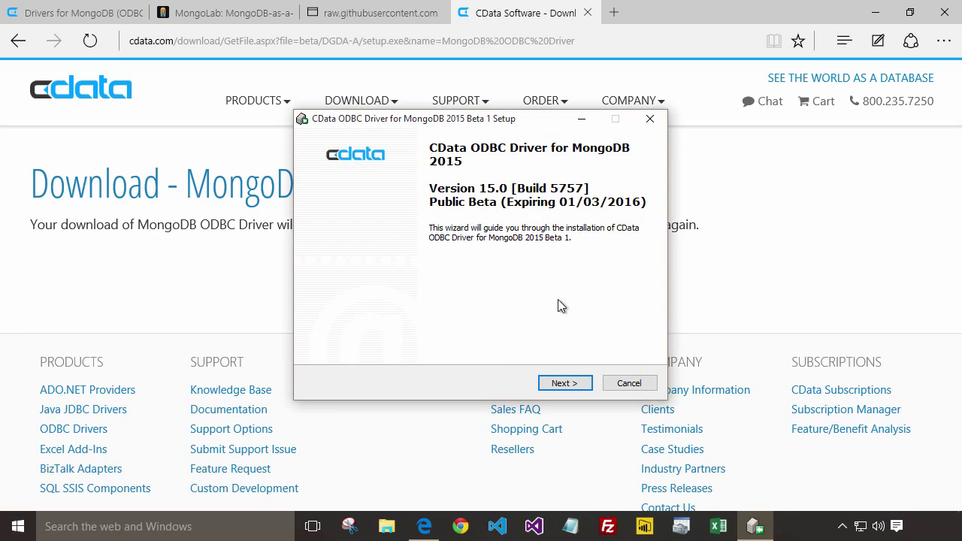
{"action": "left_click", "coordinate": [561, 383]}
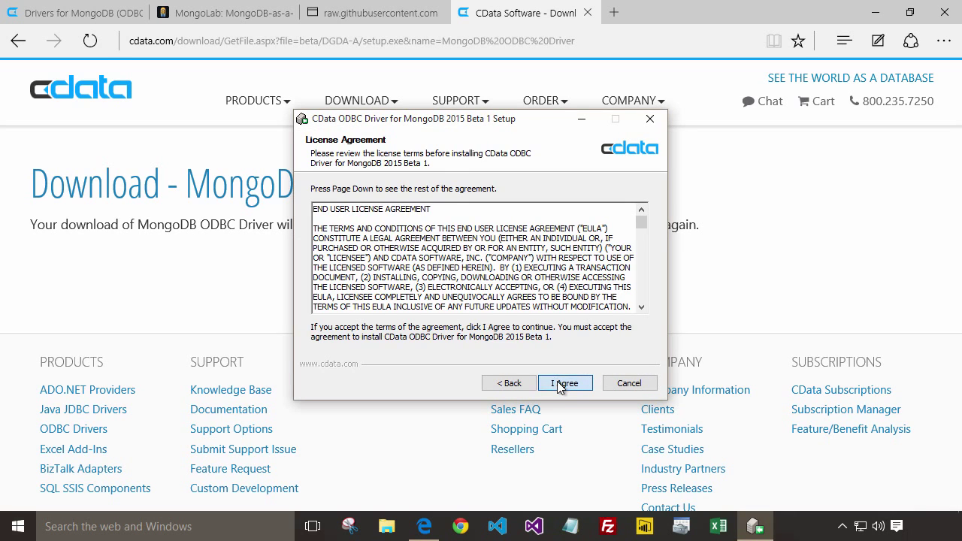
{"action": "left_click", "coordinate": [559, 383]}
{"action": "left_click", "coordinate": [559, 384]}
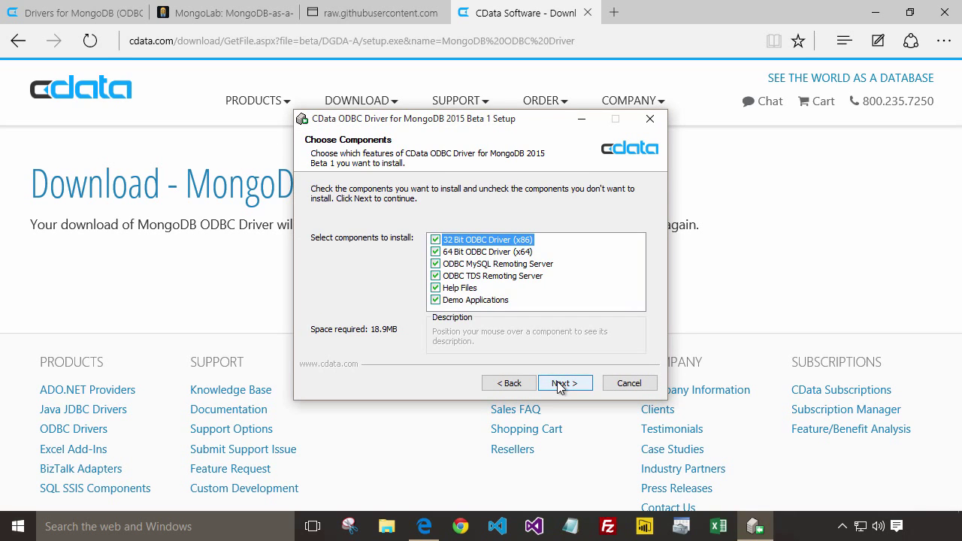
{"action": "left_click", "coordinate": [558, 384]}
{"action": "left_click", "coordinate": [559, 383]}
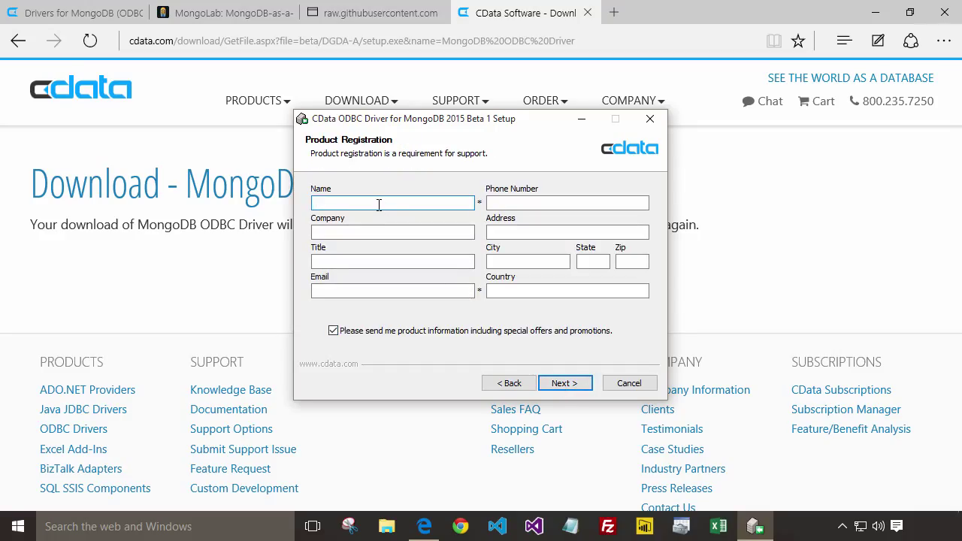
- Enter the registration name and e-mail, then install the driver
{"action": "key", "text": "Tab"}
{"action": "key", "text": "Tab"}
{"action": "key", "text": "Tab"}
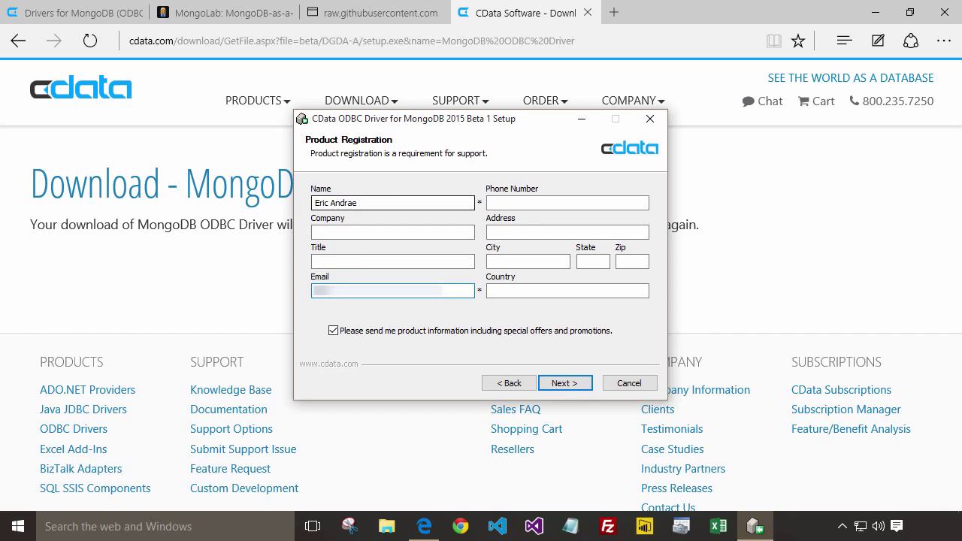
{"action": "left_click", "coordinate": [567, 383]}
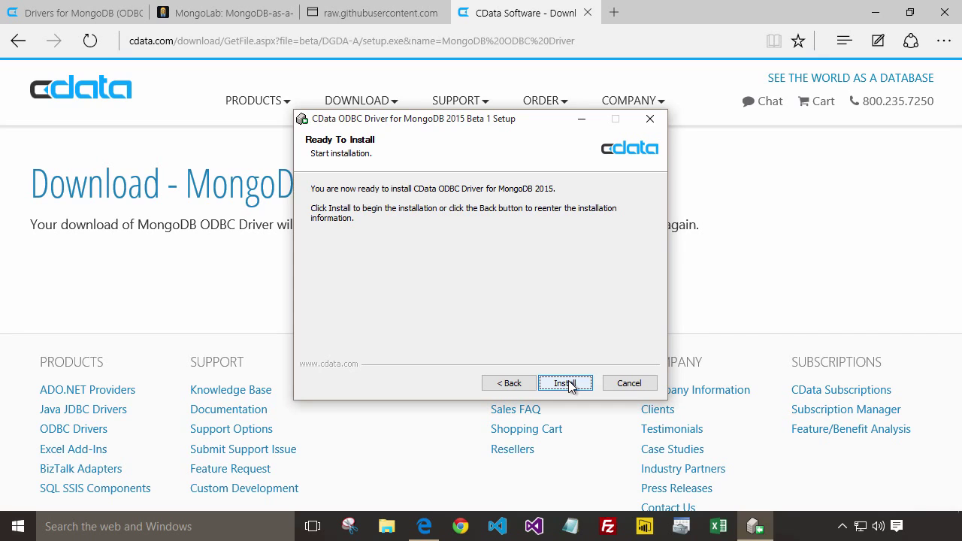
{"action": "left_click", "coordinate": [566, 383]}
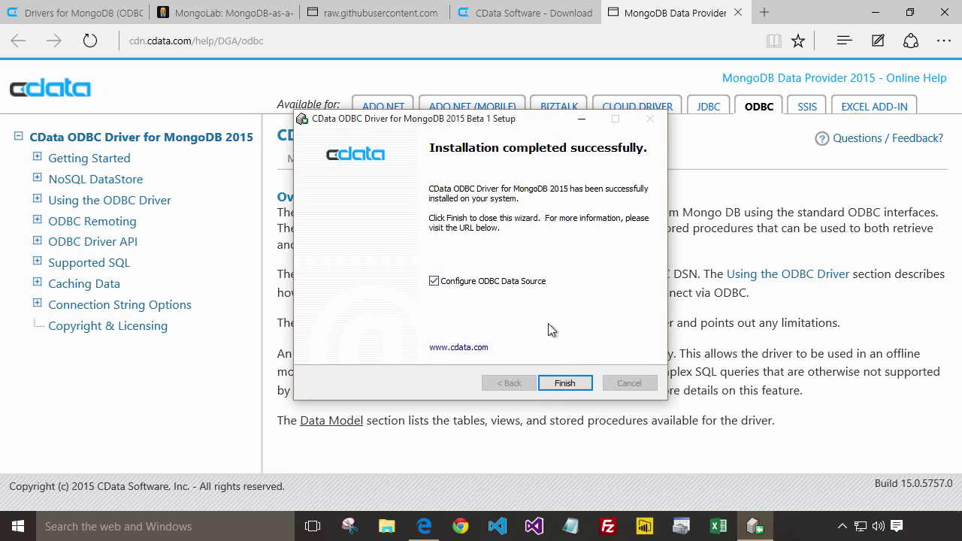
- Set the CData MongoDB Source DSN's User to 'user1' and enter the database password
{"action": "left_click", "coordinate": [569, 385]}
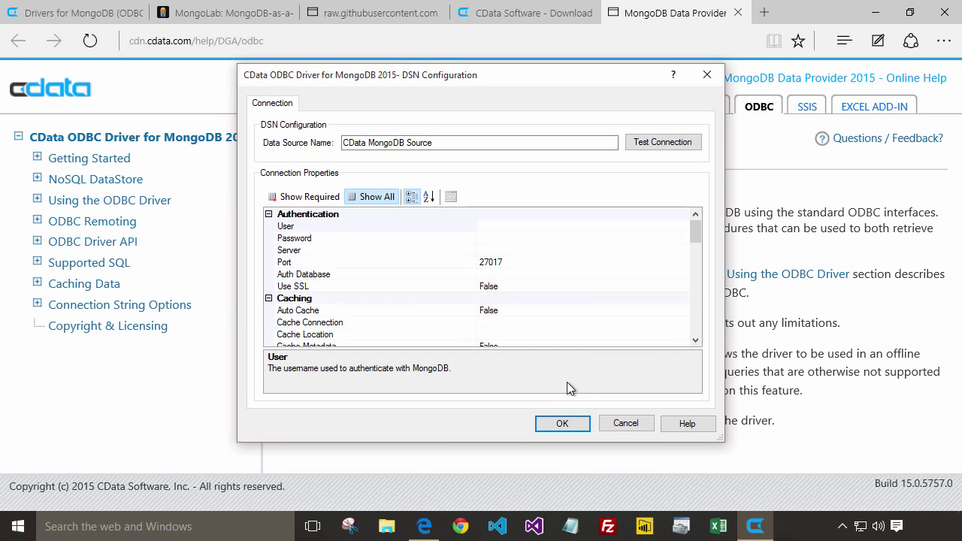
{"action": "left_click", "coordinate": [483, 223]}
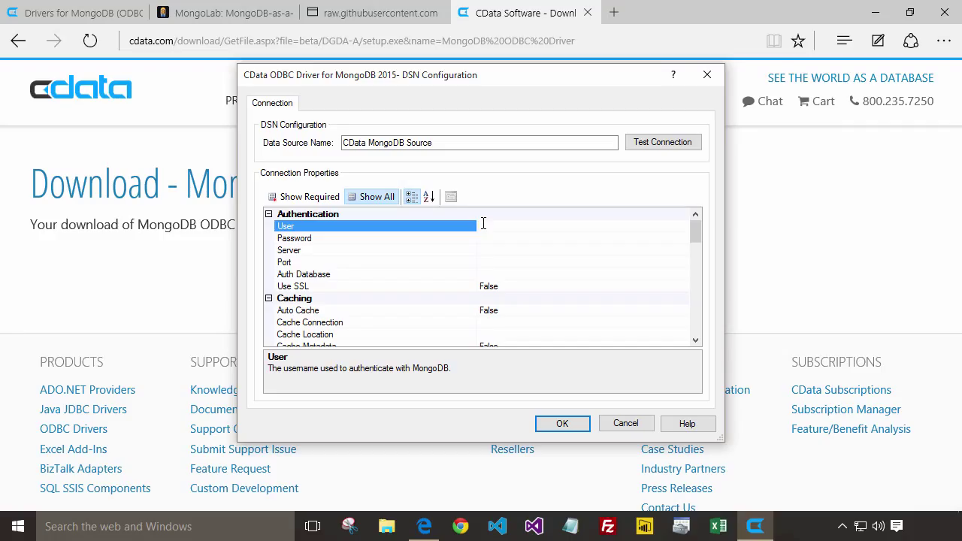
{"action": "type", "text": "user1"}
{"action": "left_click", "coordinate": [510, 238]}
{"action": "type", "text": "*******"}
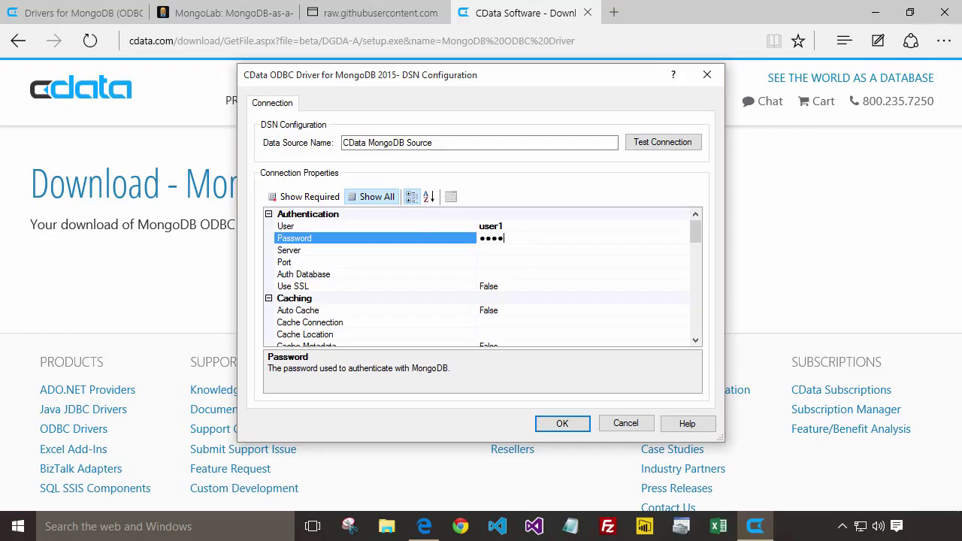
{"action": "left_click", "coordinate": [505, 250]}
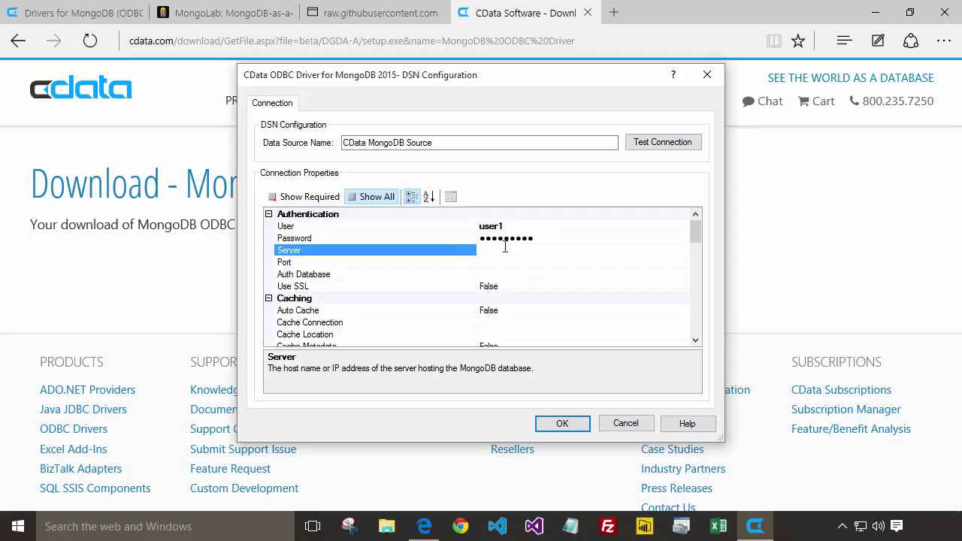
{"action": "left_click", "coordinate": [235, 17]}
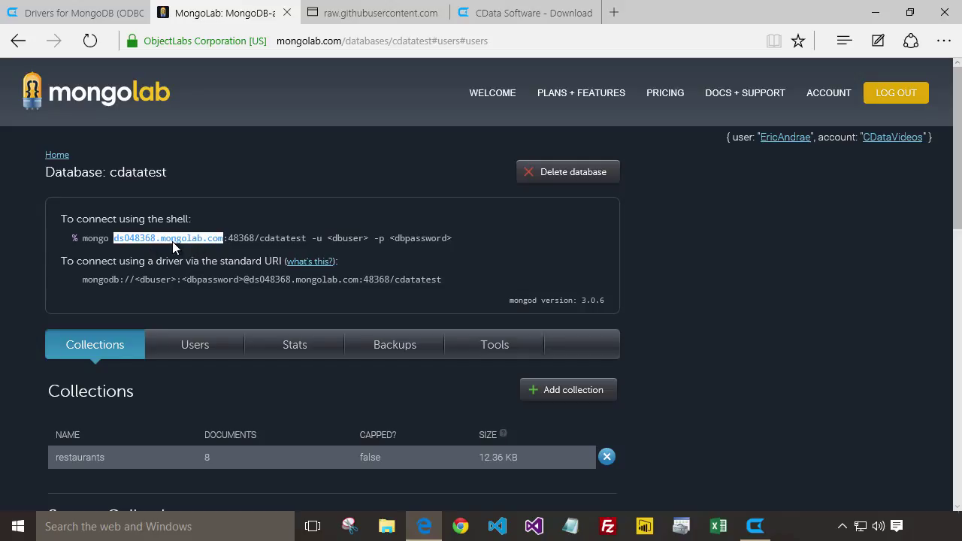
- Copy the MongoLab hostname and paste it as Server ds048368.mongolab.com
{"action": "right_click", "coordinate": [173, 242]}
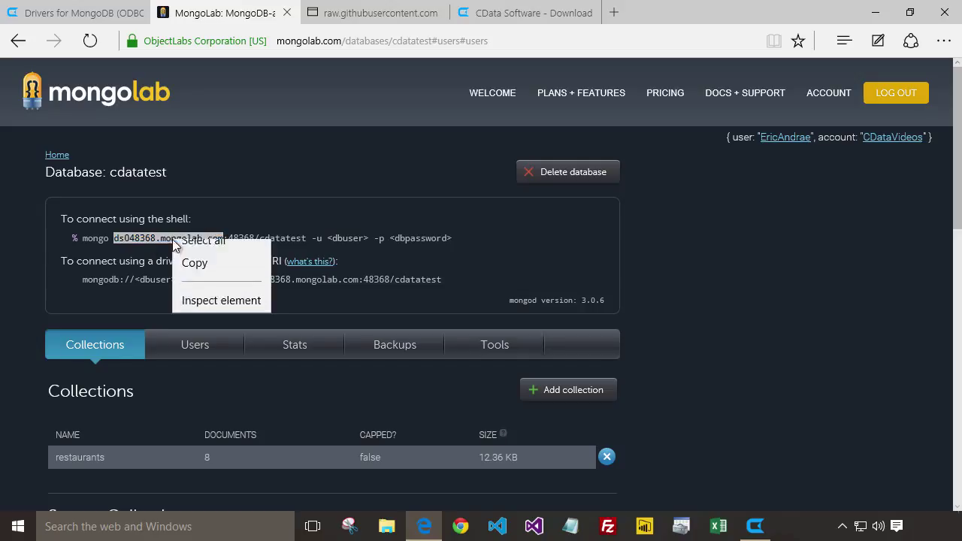
{"action": "left_click", "coordinate": [194, 274]}
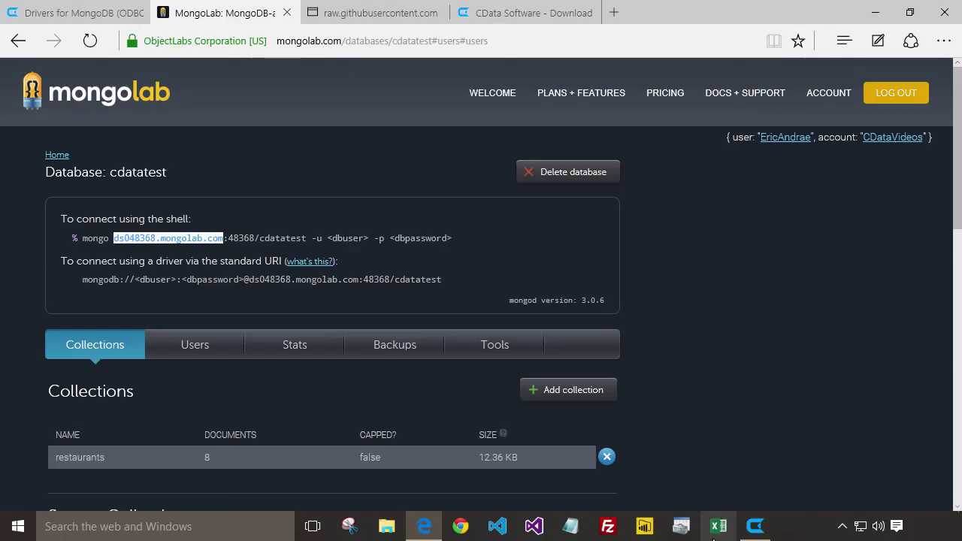
{"action": "left_click", "coordinate": [756, 527]}
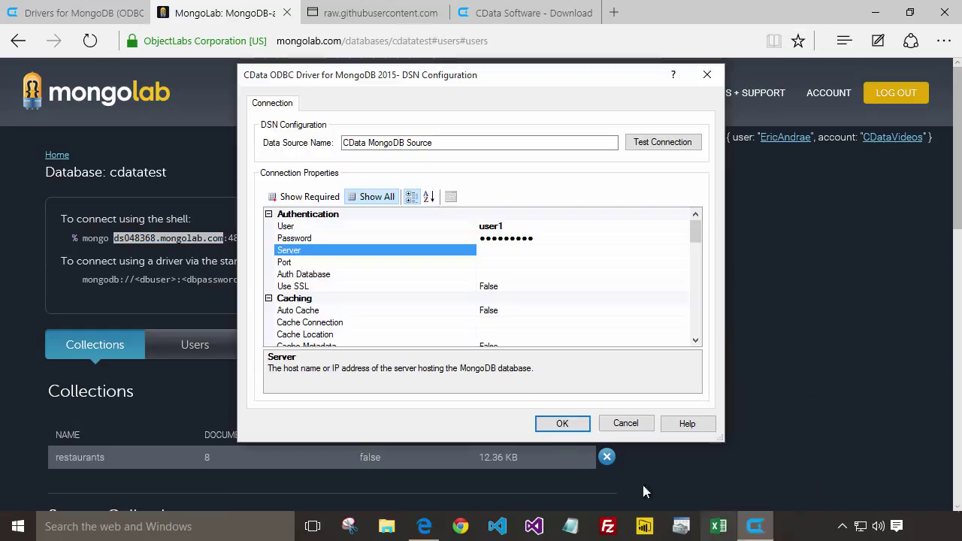
{"action": "left_click", "coordinate": [503, 255]}
{"action": "key", "text": "ctrl+v"}
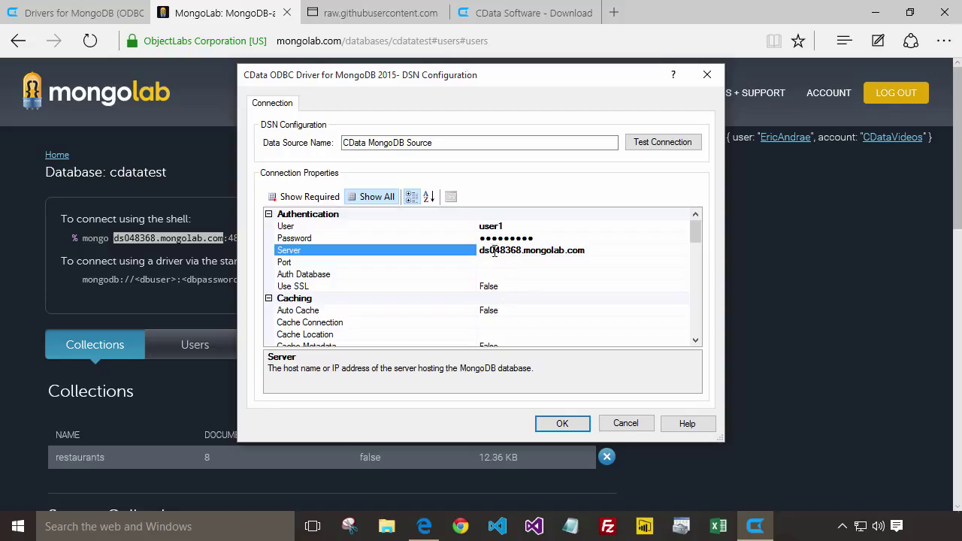
- Set the Port to 48368 and the Database to cdatatest
{"action": "left_click_drag", "start_coordinate": [492, 250], "coordinate": [519, 250]}
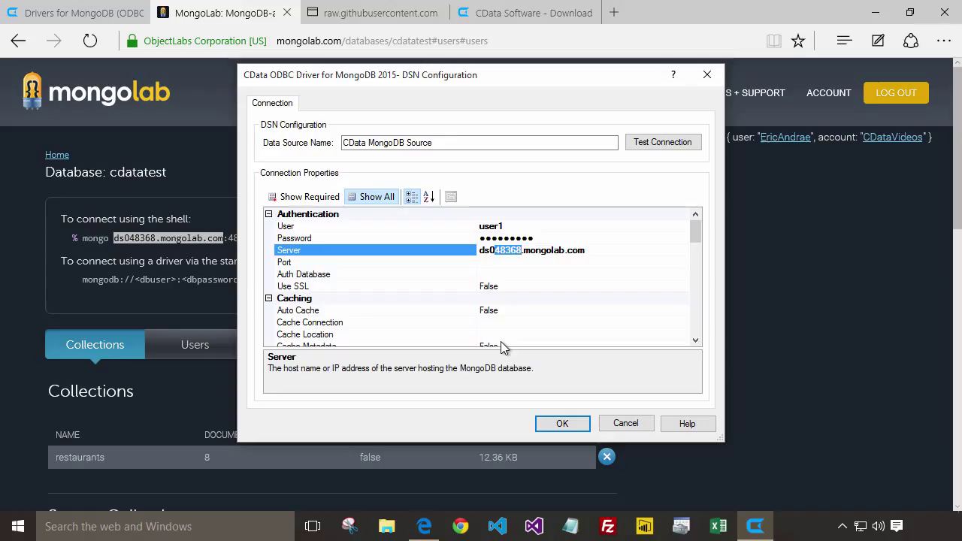
{"action": "left_click", "coordinate": [490, 263]}
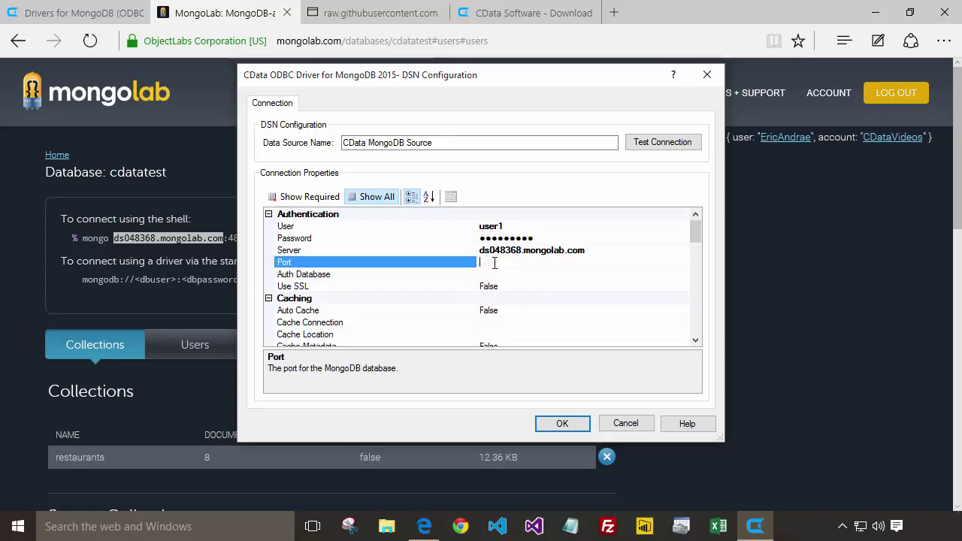
{"action": "key", "text": "ctrl+v"}
{"action": "left_click_drag", "start_coordinate": [690, 229], "coordinate": [693, 257]}
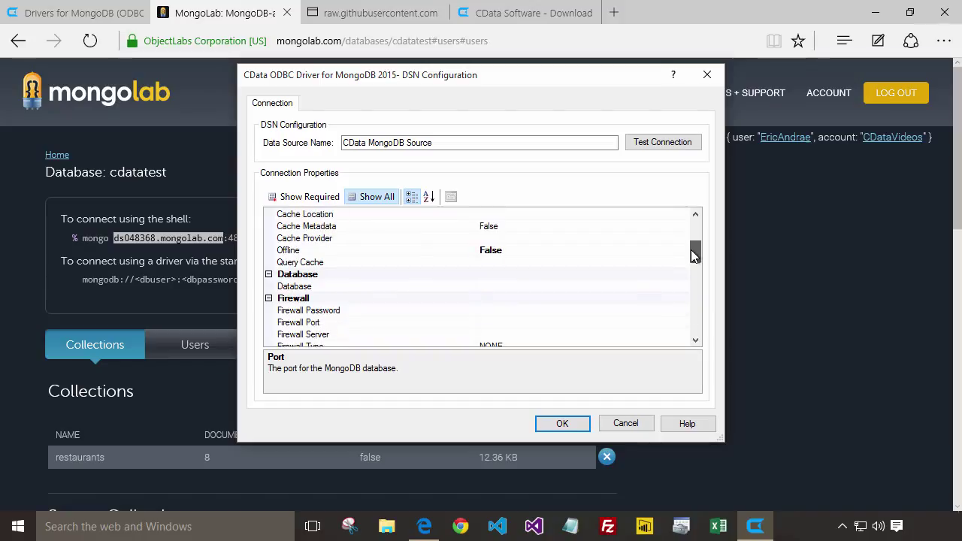
{"action": "left_click", "coordinate": [494, 287]}
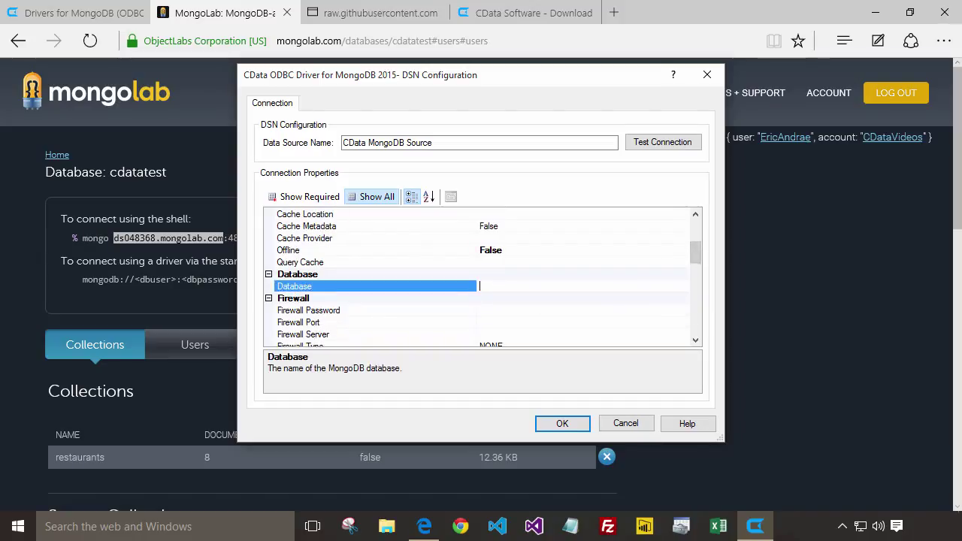
{"action": "type", "text": "cdata"}
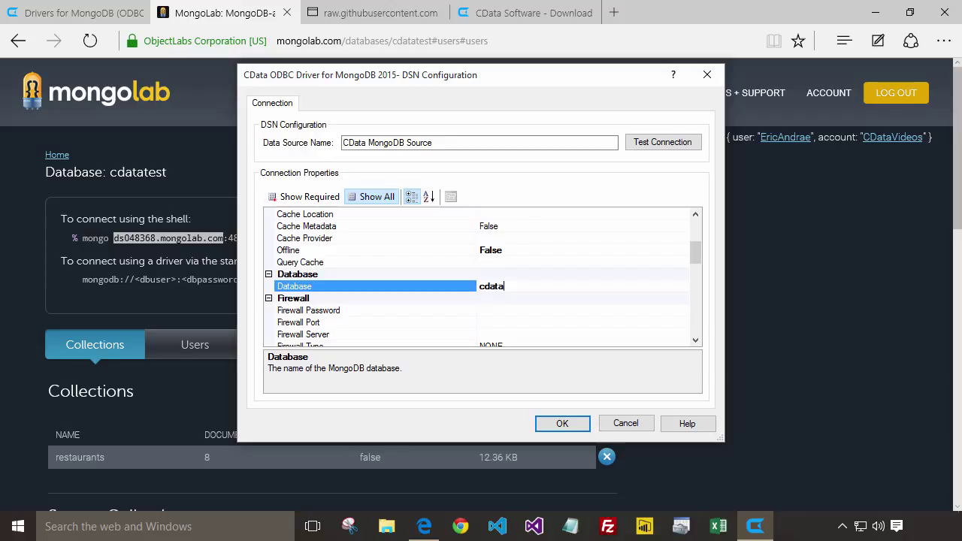
{"action": "type", "text": "test"}
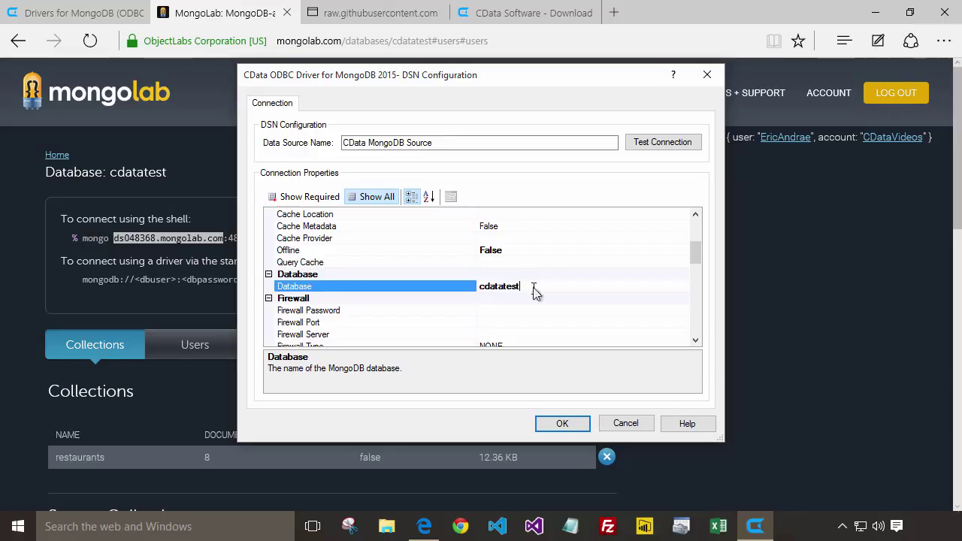
- Test the connection to the MongoDB server and dismiss the success message
{"action": "left_click", "coordinate": [664, 142]}
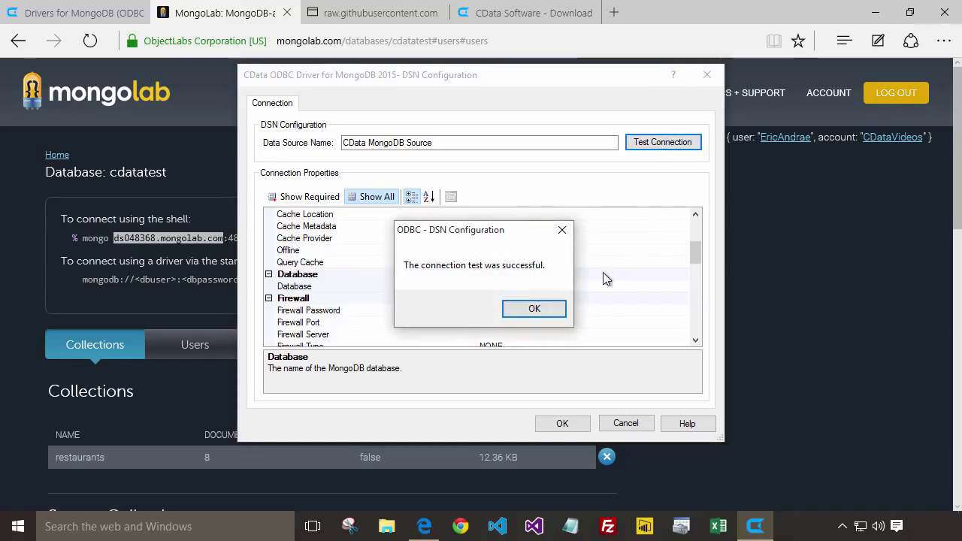
{"action": "left_click", "coordinate": [536, 310]}
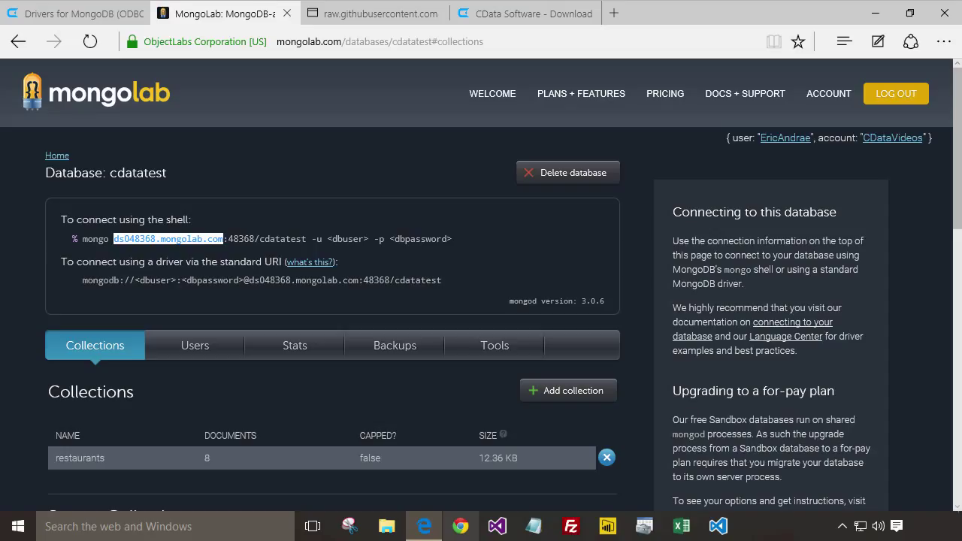
- Launch Excel with a blank workbook and run From Other Sources > From Data Connection Wizard
{"action": "left_click", "coordinate": [680, 526]}
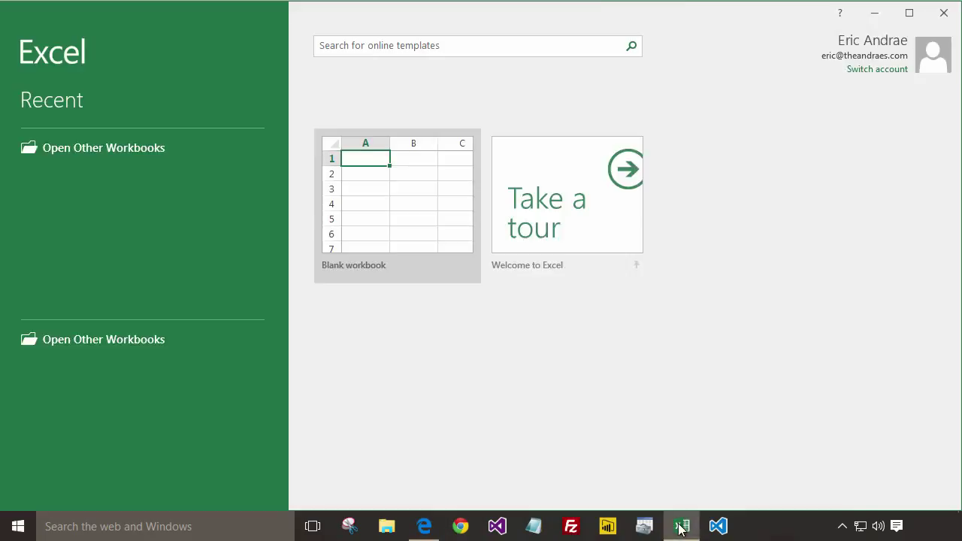
{"action": "left_click", "coordinate": [365, 205]}
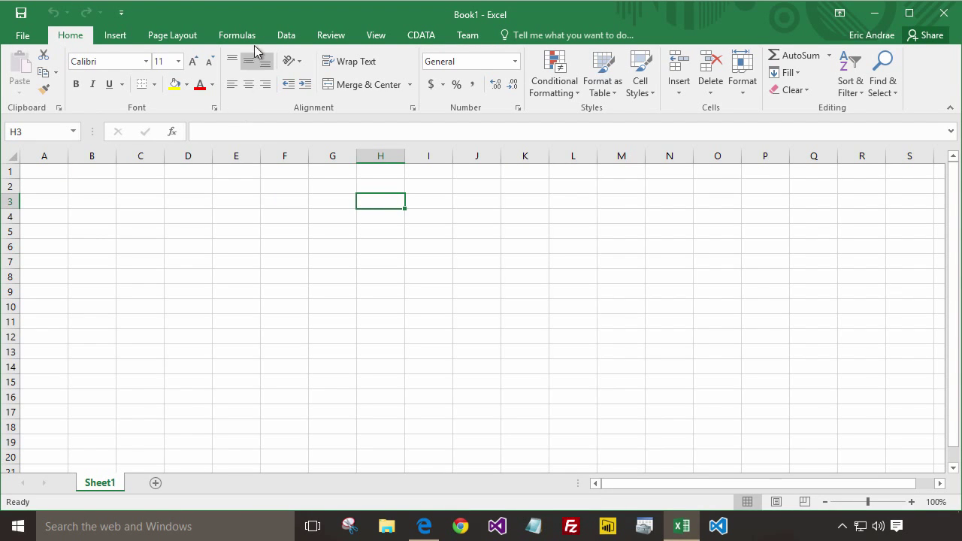
{"action": "left_click", "coordinate": [290, 37]}
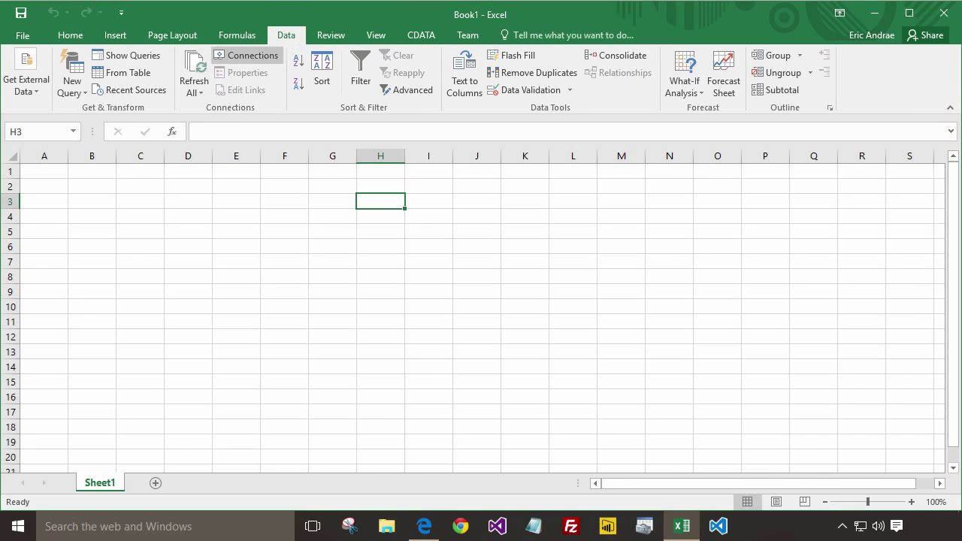
{"action": "left_click", "coordinate": [37, 85]}
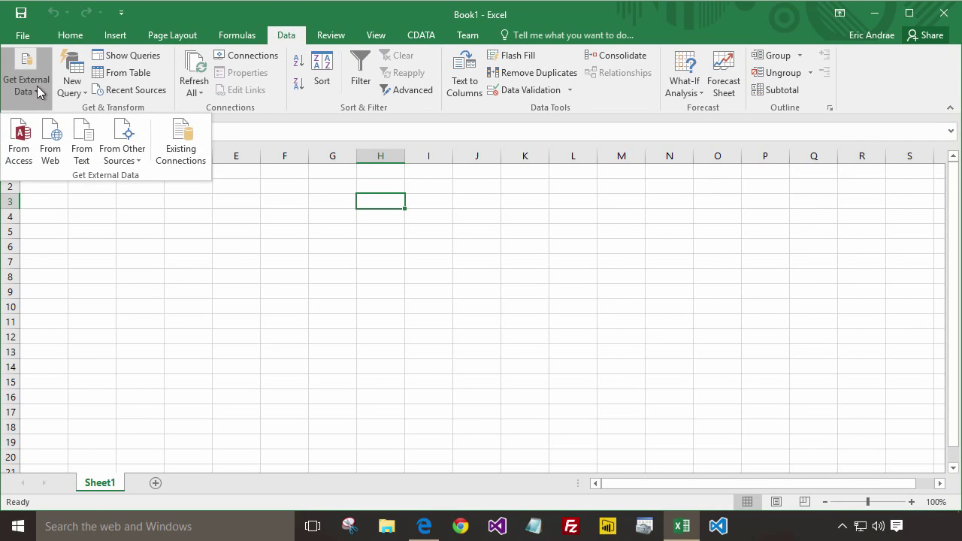
{"action": "left_click", "coordinate": [129, 157]}
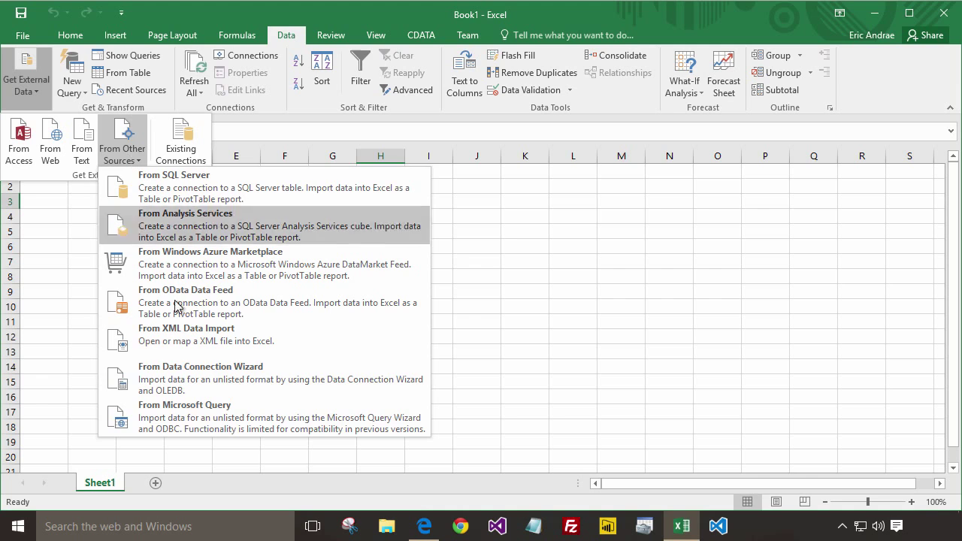
{"action": "left_click", "coordinate": [200, 389]}
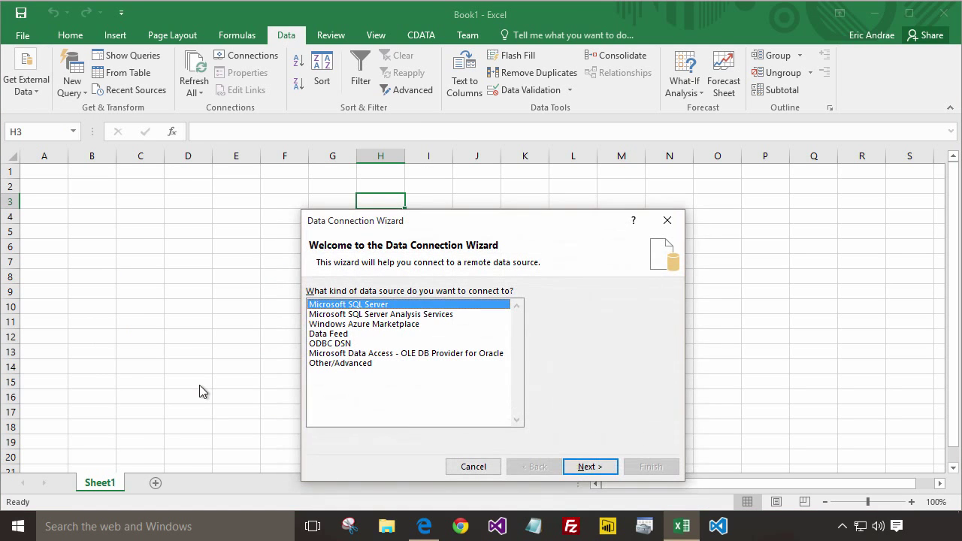
- Import the restaurants table via the CData MongoDB Source ODBC DSN as a table at A1
{"action": "left_click", "coordinate": [332, 344]}
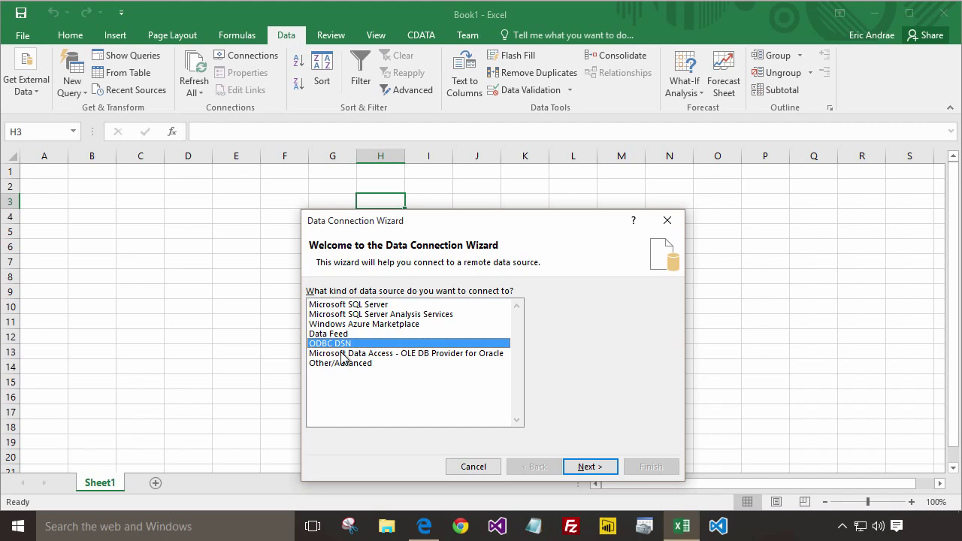
{"action": "left_click", "coordinate": [582, 466]}
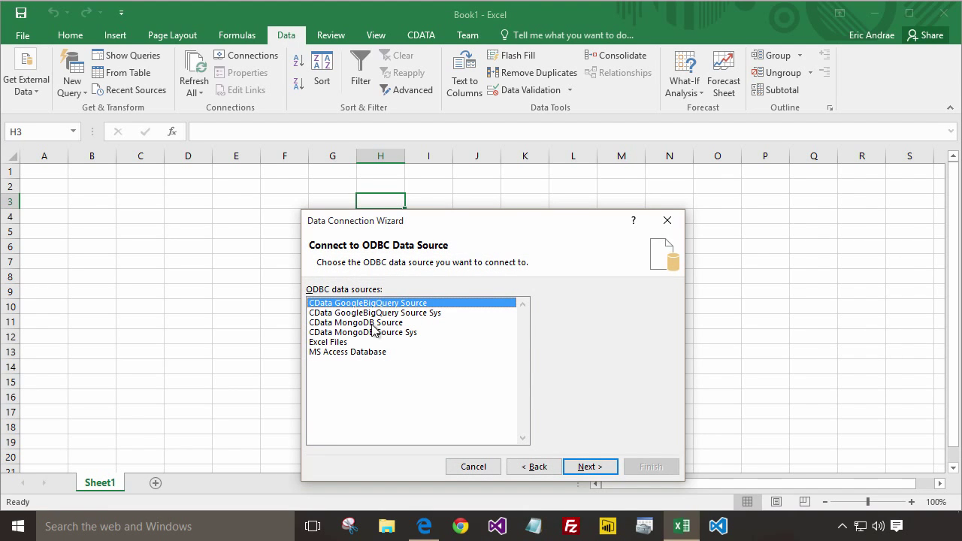
{"action": "left_click", "coordinate": [373, 324]}
{"action": "left_click", "coordinate": [580, 464]}
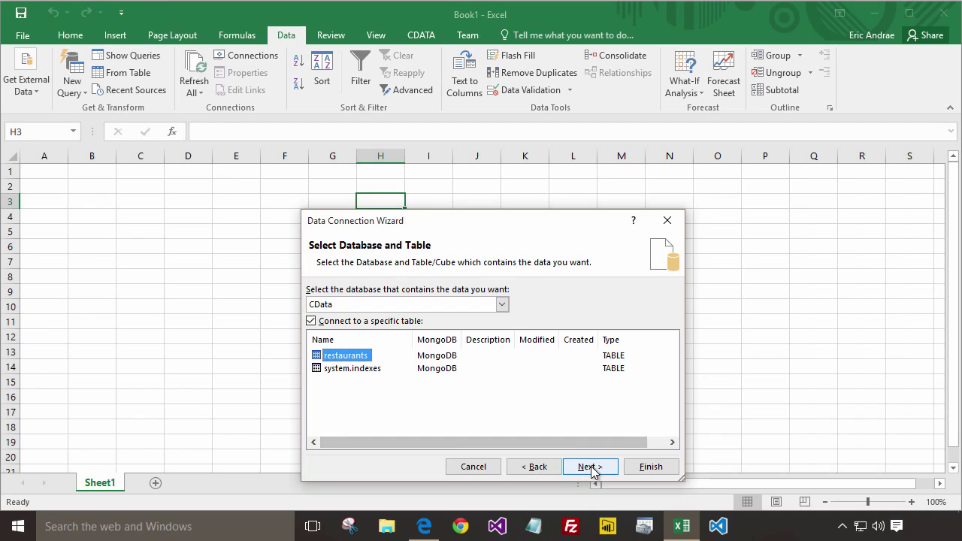
{"action": "left_click", "coordinate": [593, 469]}
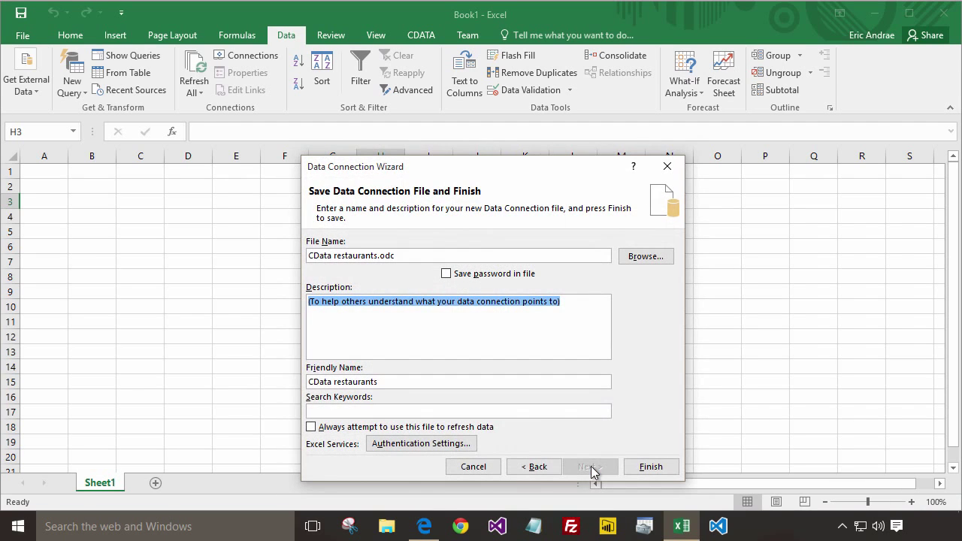
{"action": "left_click", "coordinate": [377, 256]}
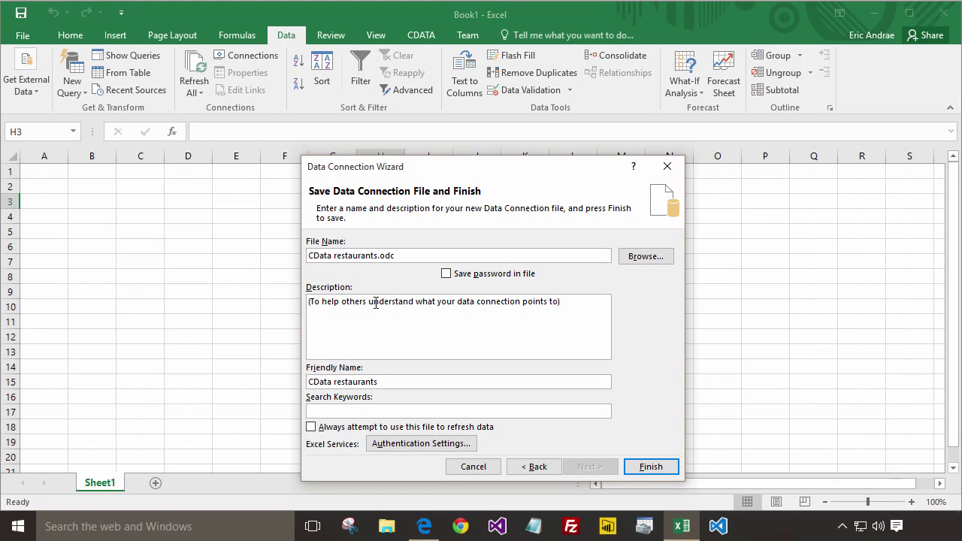
{"action": "left_click", "coordinate": [639, 467]}
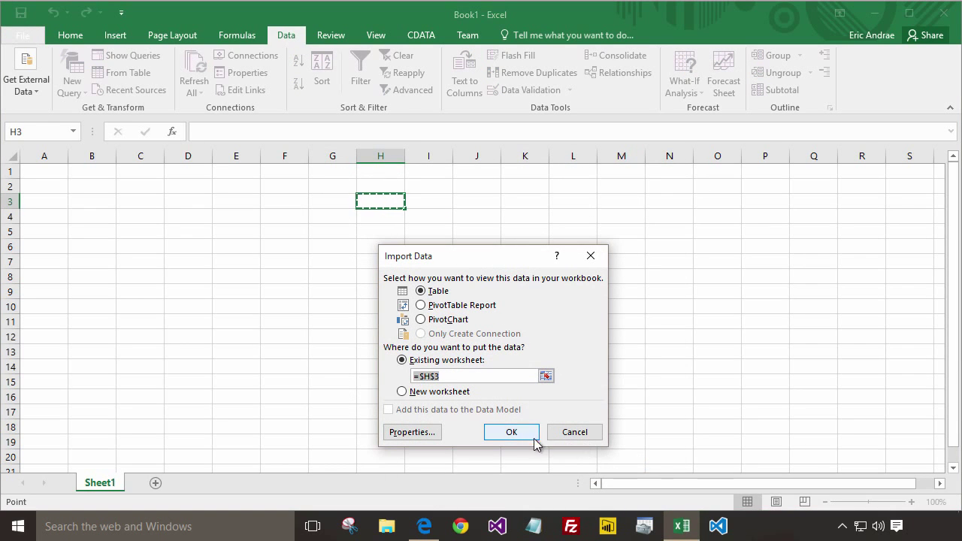
{"action": "left_click", "coordinate": [44, 171]}
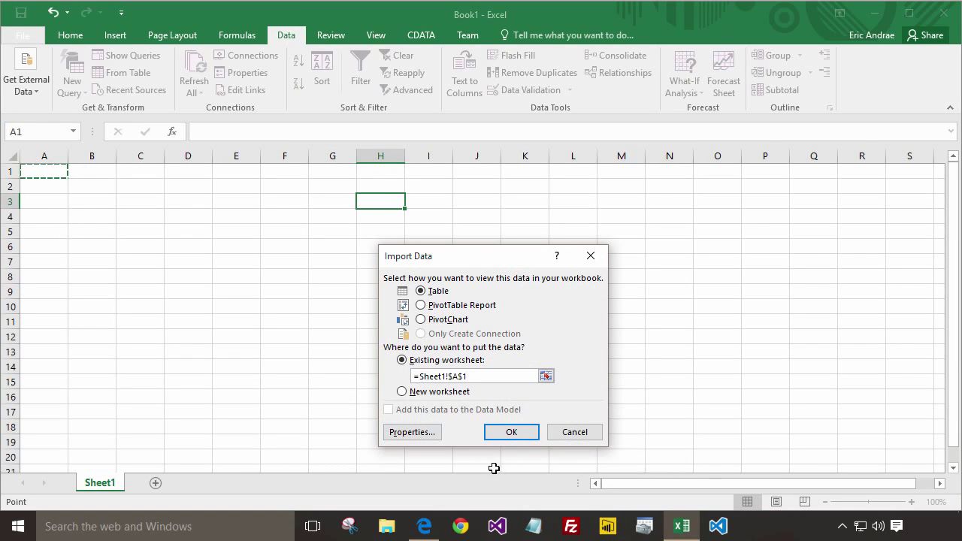
{"action": "left_click", "coordinate": [509, 433]}
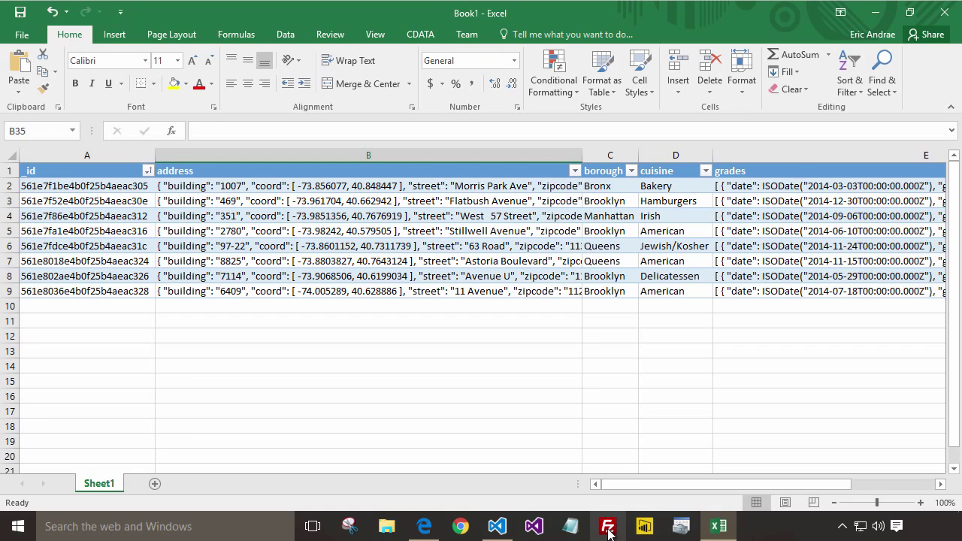
- Sort the borough column A to Z and insert the recommended Count of borough PivotChart from C:D
{"action": "left_click", "coordinate": [632, 170]}
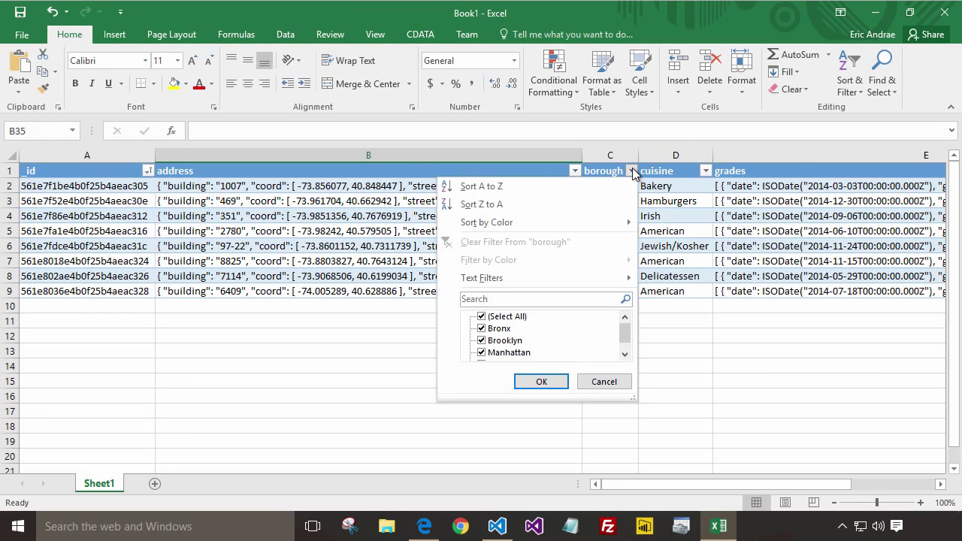
{"action": "left_click", "coordinate": [606, 183]}
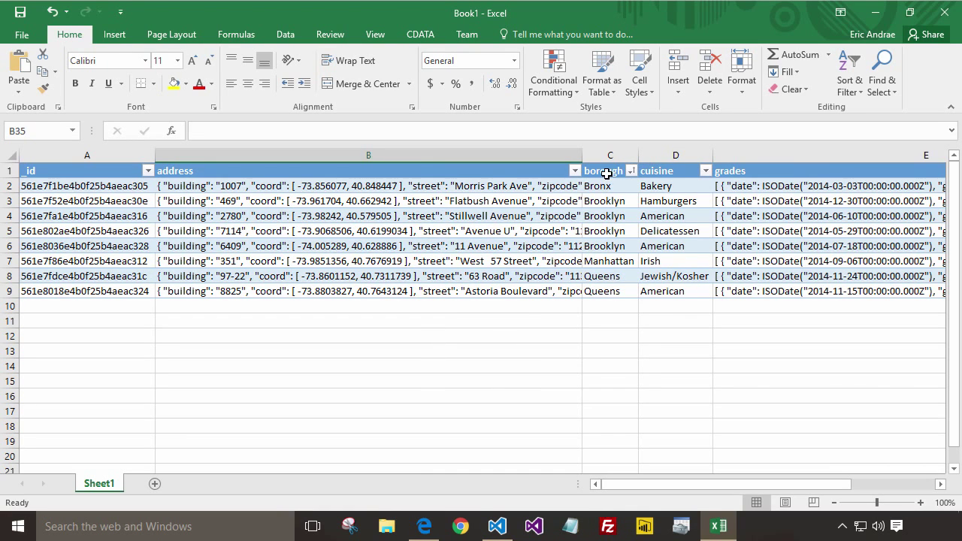
{"action": "left_click", "coordinate": [609, 172]}
{"action": "left_click_drag", "start_coordinate": [699, 218], "coordinate": [694, 293]}
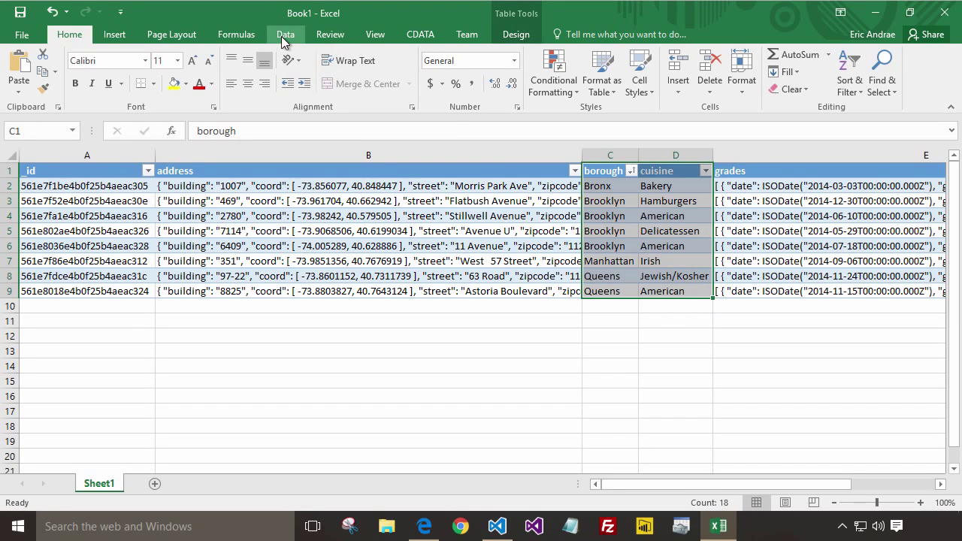
{"action": "left_click", "coordinate": [122, 35]}
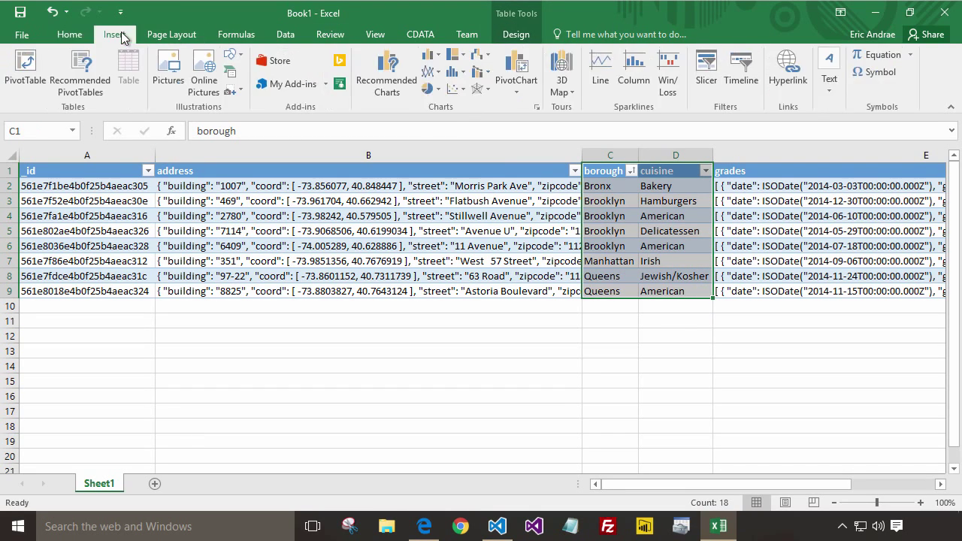
{"action": "left_click", "coordinate": [388, 81]}
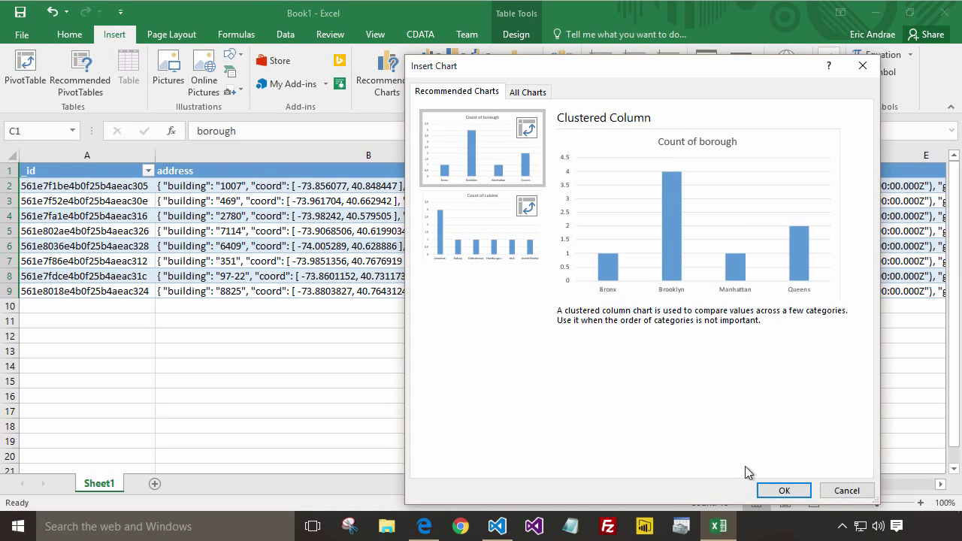
{"action": "left_click", "coordinate": [782, 491]}
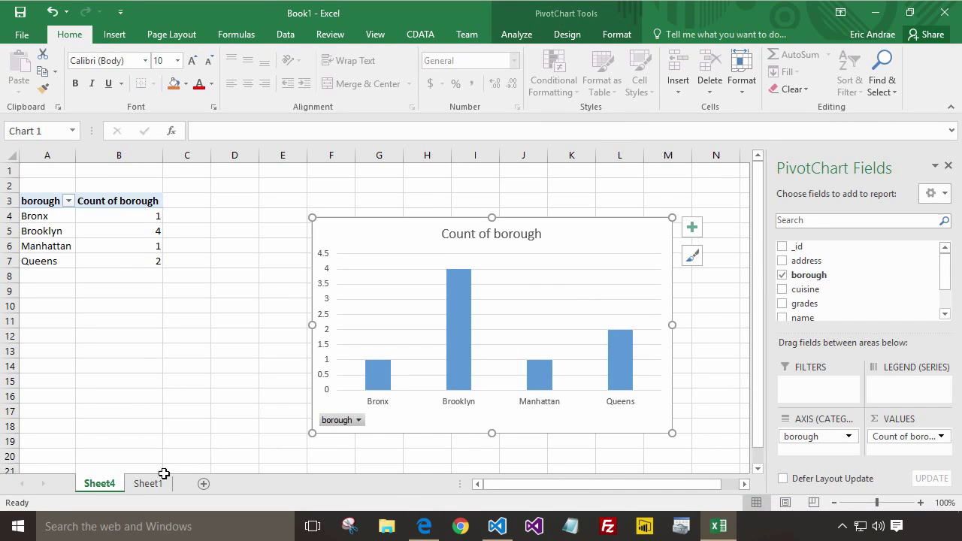
- On Sheet1, select grades cell E2 and expand the formula bar, then switch to table2.rsd
{"action": "left_click", "coordinate": [156, 485]}
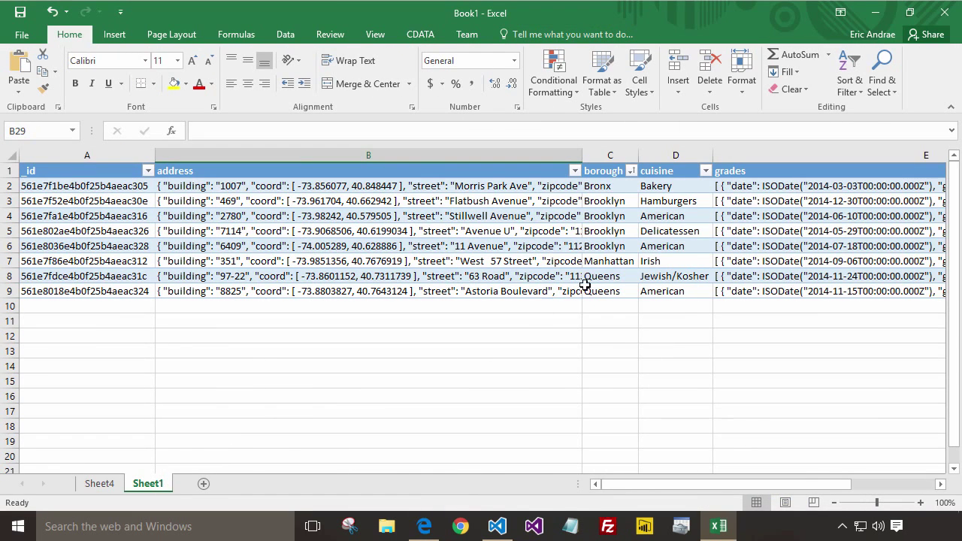
{"action": "left_click", "coordinate": [761, 190]}
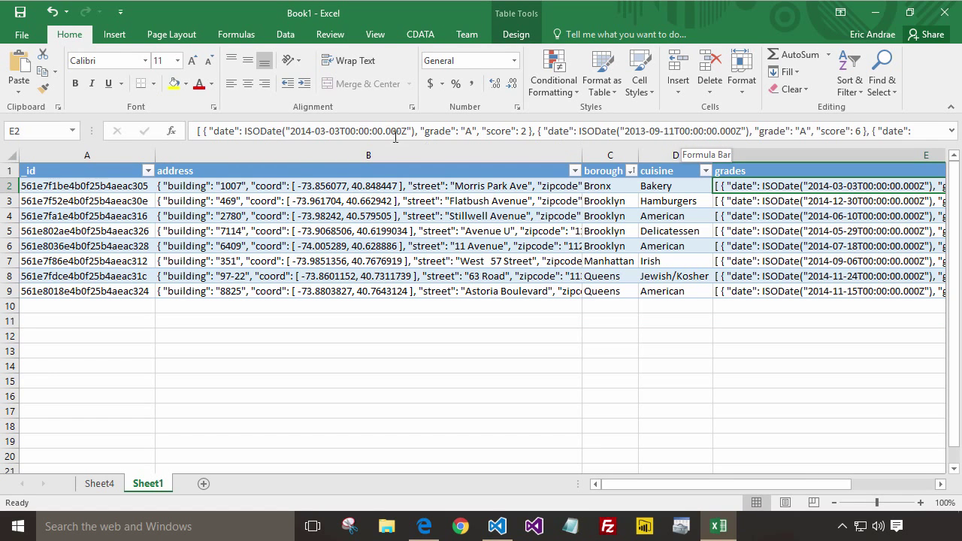
{"action": "left_click_drag", "start_coordinate": [301, 145], "coordinate": [302, 208]}
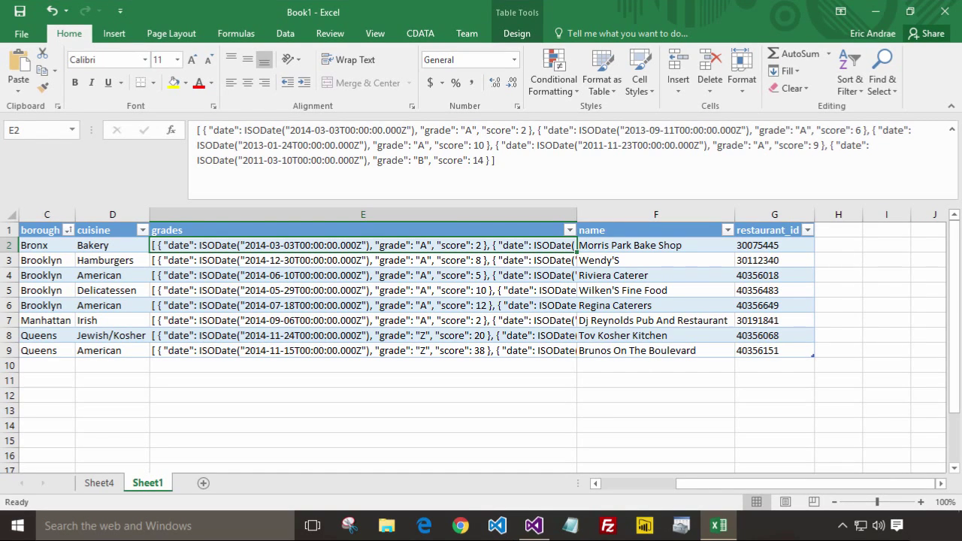
{"action": "left_click", "coordinate": [537, 528]}
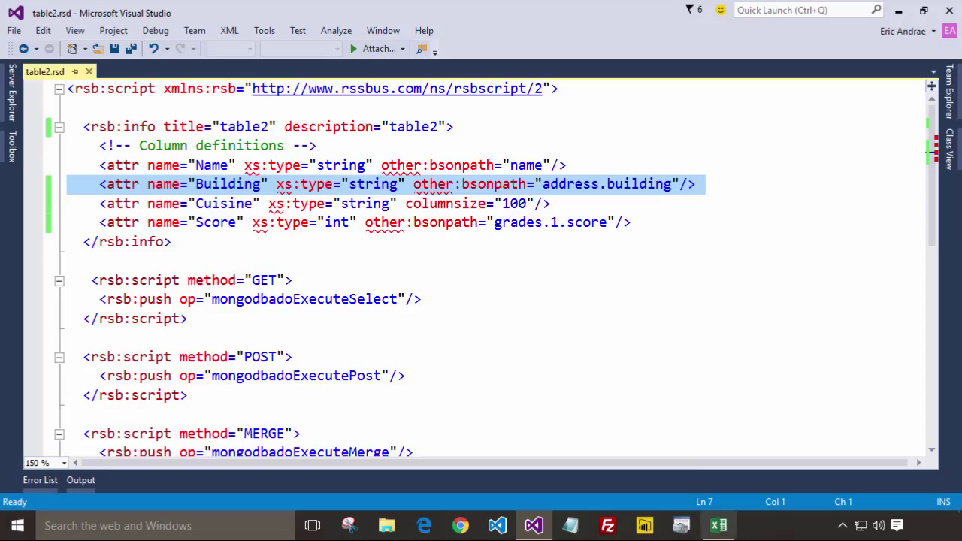
- Switch from Visual Studio back to the Book1 workbook in Excel
{"action": "left_click", "coordinate": [719, 526]}
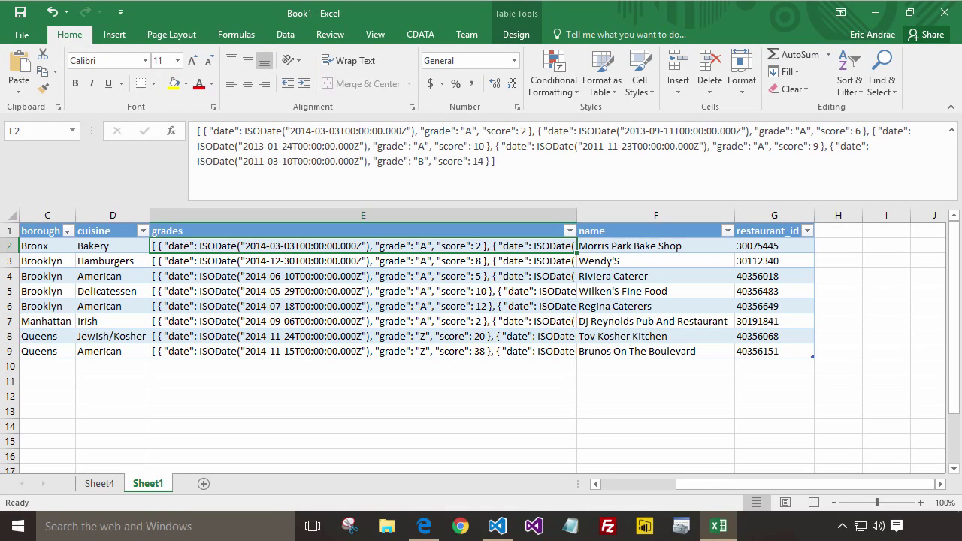